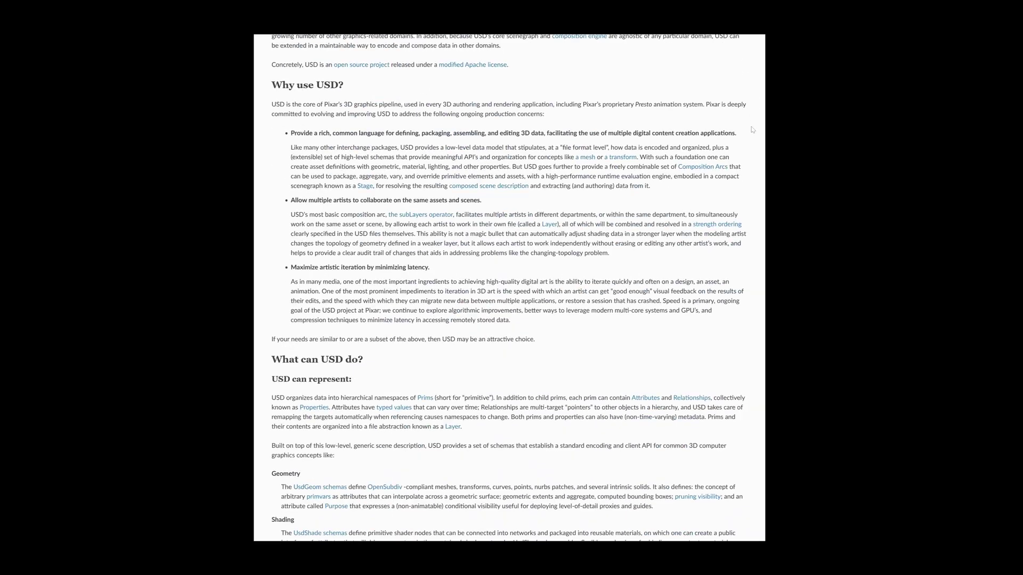
scroll(745, 134, down, 10)
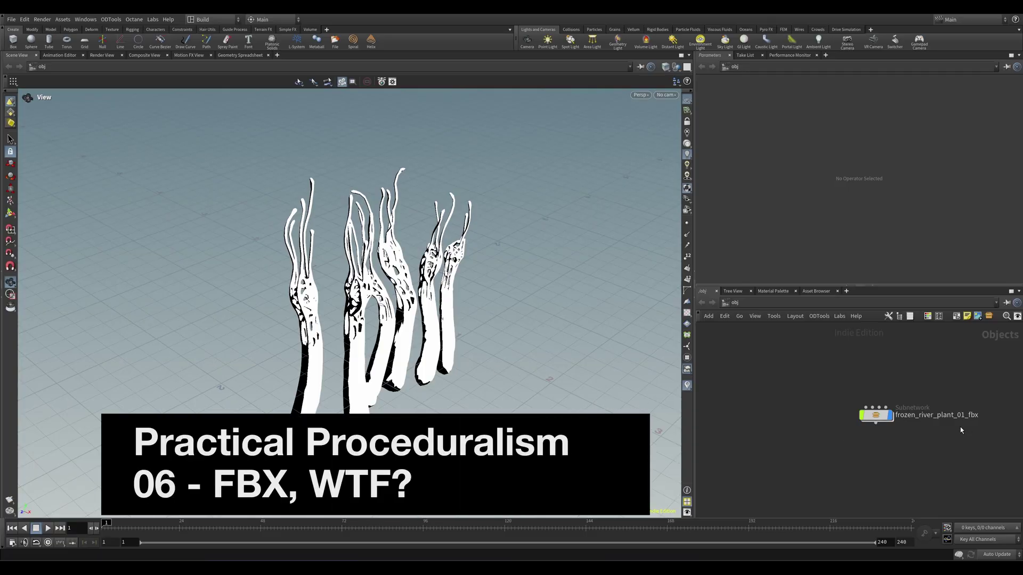
Step: Dive into the frozen_river_plant_01_fbx subnet to view its nodes
double_click(876, 415)
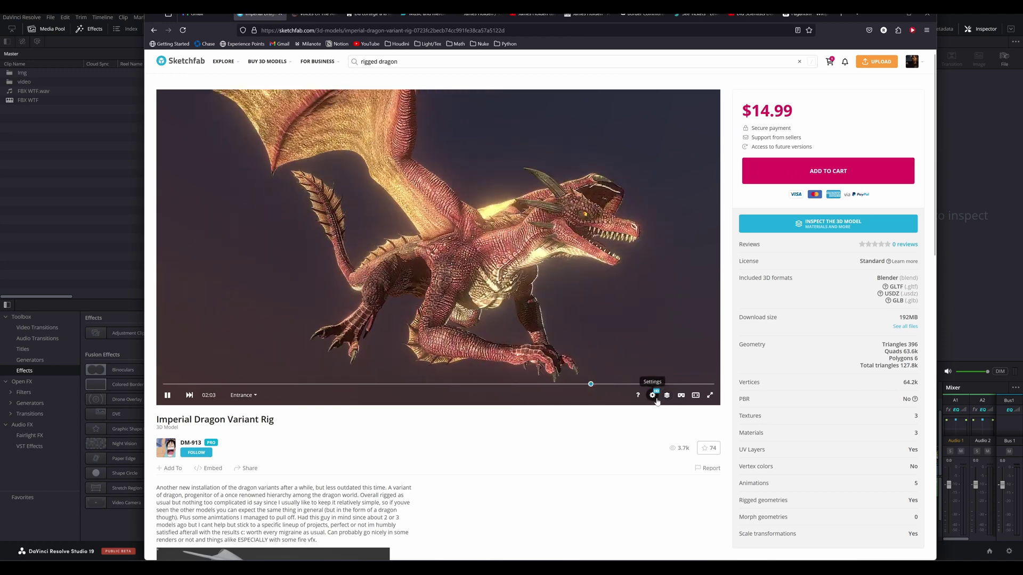
Step: Show the dragon model's skeleton bones in Sketchfab's Model Inspector
click(666, 396)
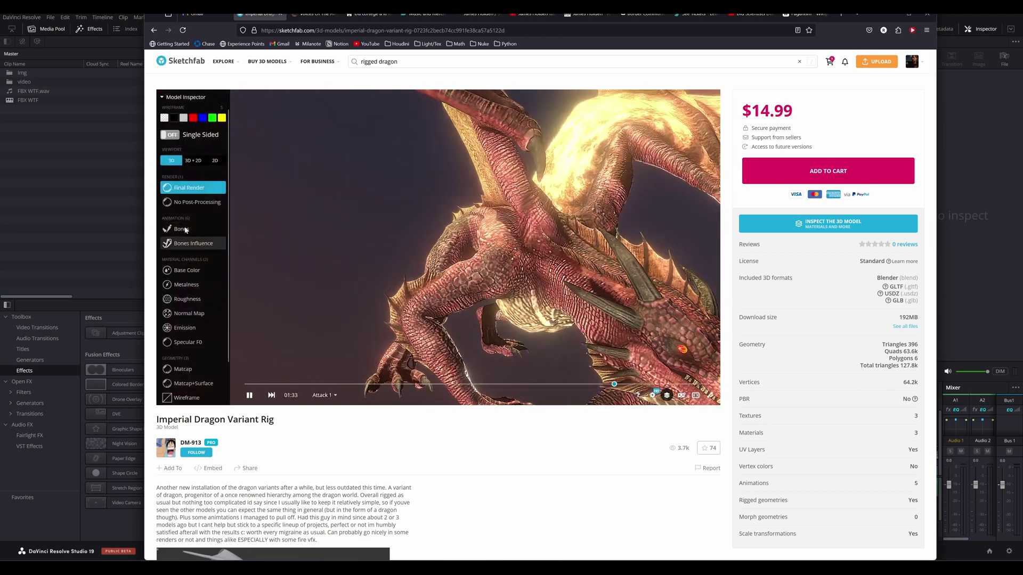
click(181, 229)
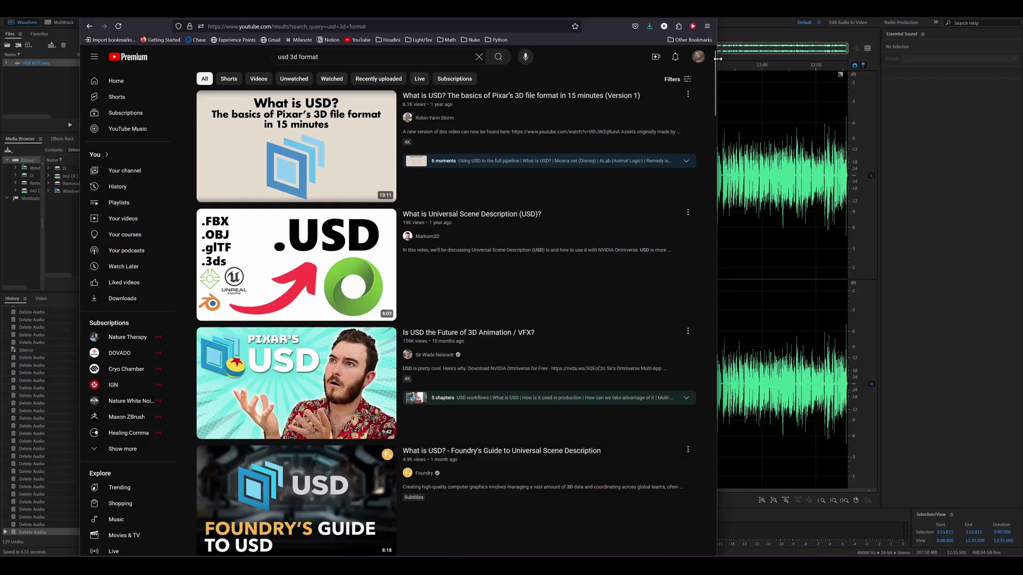
drag(715, 60, 715, 244)
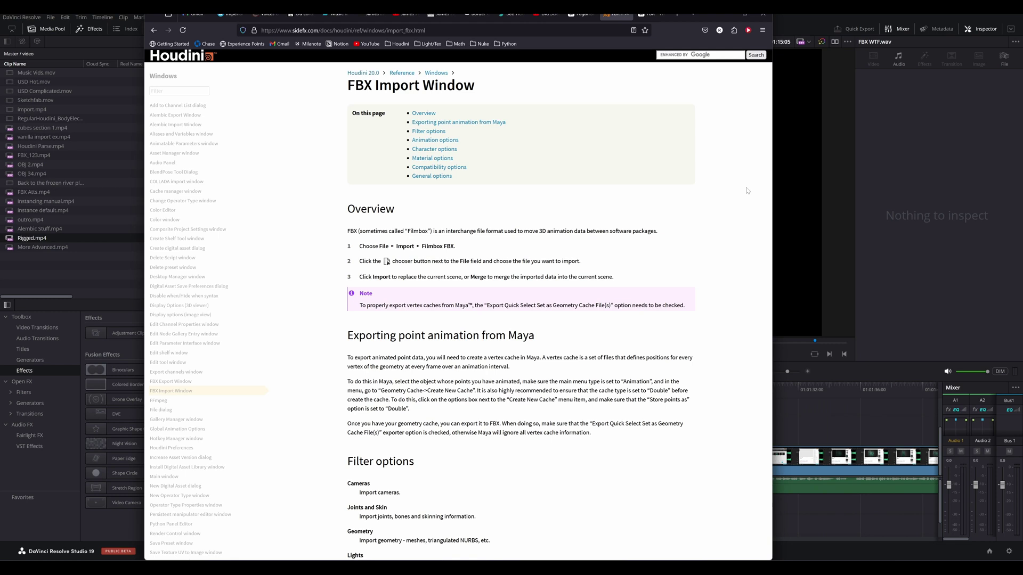
Step: Go to the Wikipedia FBX article and select the first History sentence
scroll(748, 190, down, 4)
scroll(747, 190, down, 6)
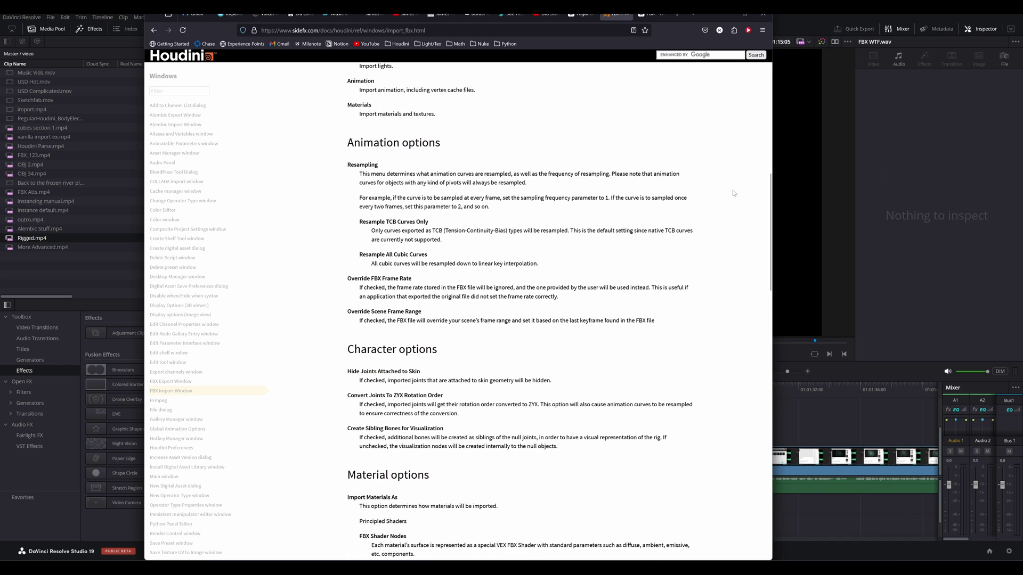
key(ctrl+Tab)
drag(277, 273, 461, 283)
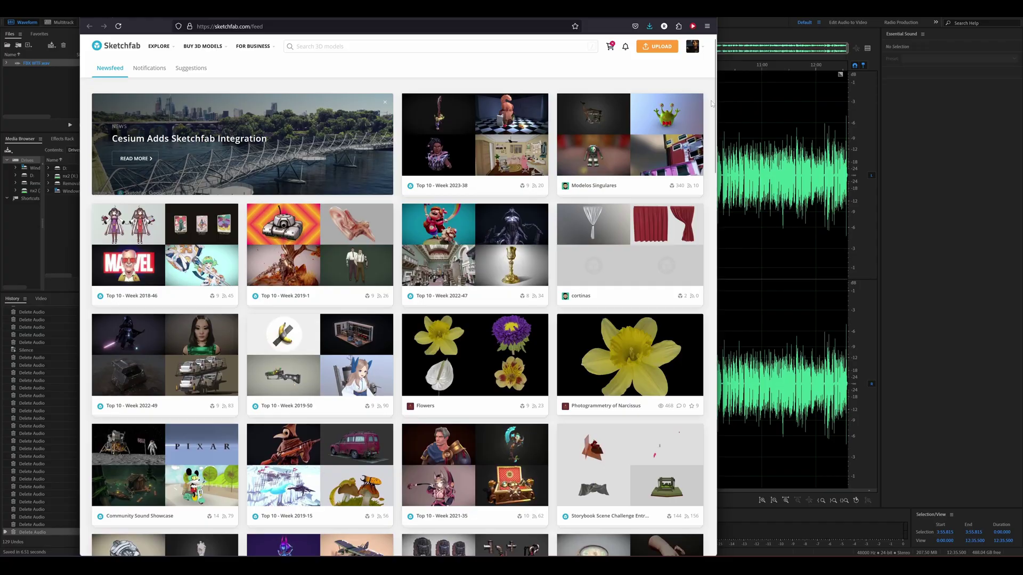
Step: Open the Branching Ice Fungus model from the feed and rotate it edge-on
scroll(712, 104, down, 4)
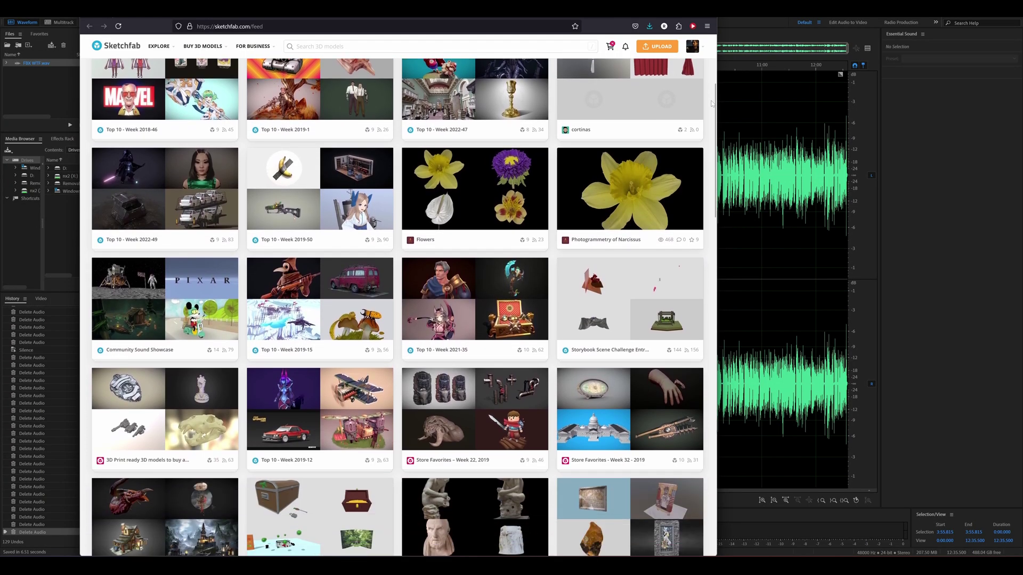
scroll(711, 103, down, 4)
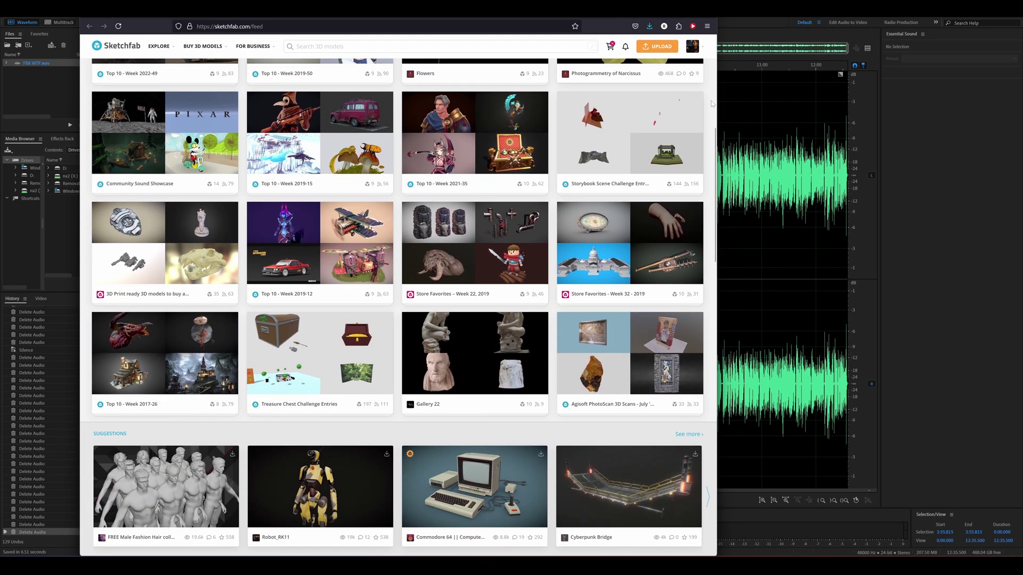
scroll(712, 103, down, 2)
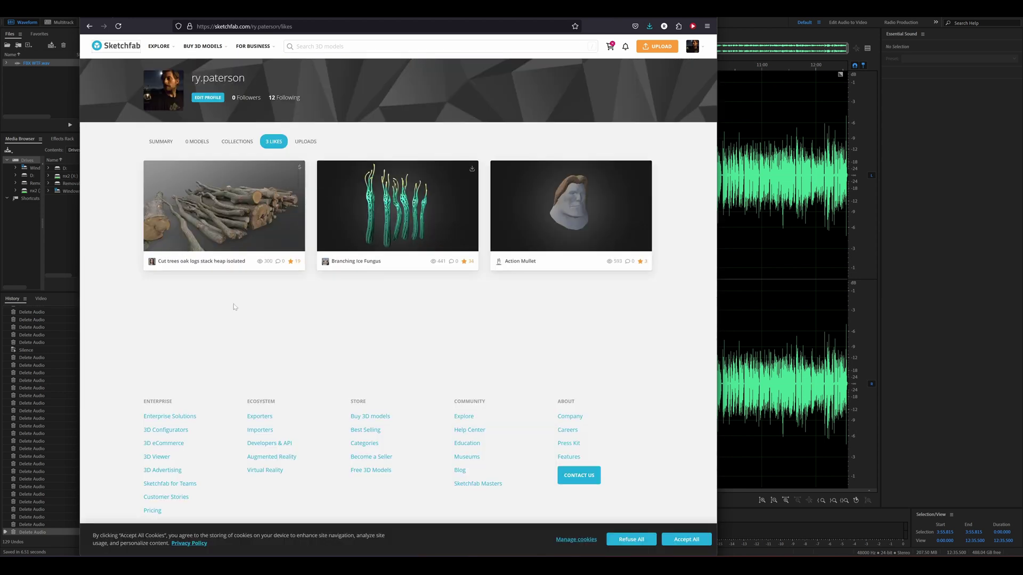
click(380, 227)
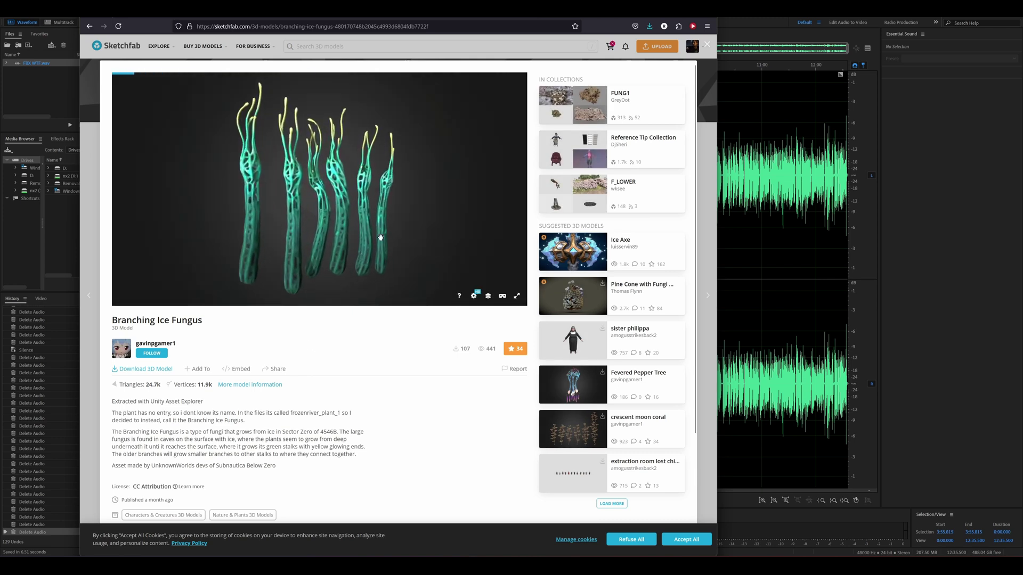
mouse_move(392, 233)
mouse_down()
mouse_move(258, 208)
mouse_move(277, 222)
mouse_move(395, 226)
mouse_move(407, 246)
mouse_move(357, 235)
mouse_move(341, 219)
mouse_move(354, 216)
mouse_up()
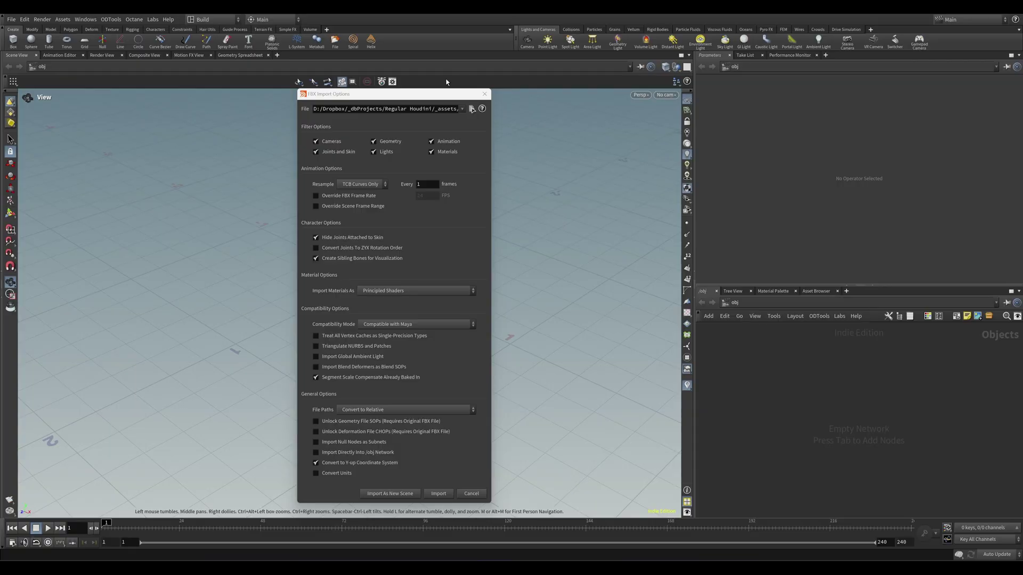
Step: Move the FBX Import Options aside, check File > Import, and enable Convert Units
drag(391, 97, 529, 105)
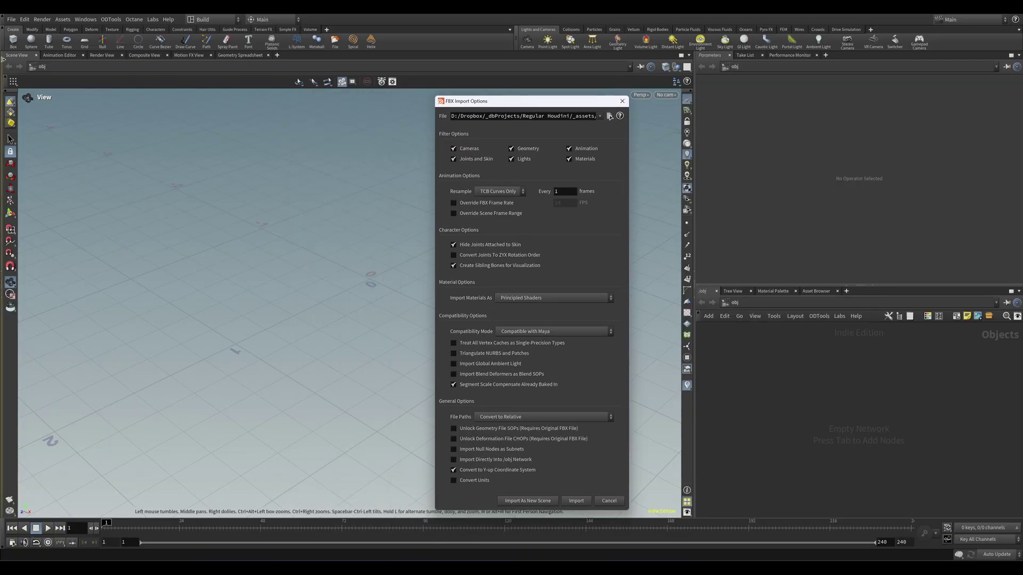
click(10, 20)
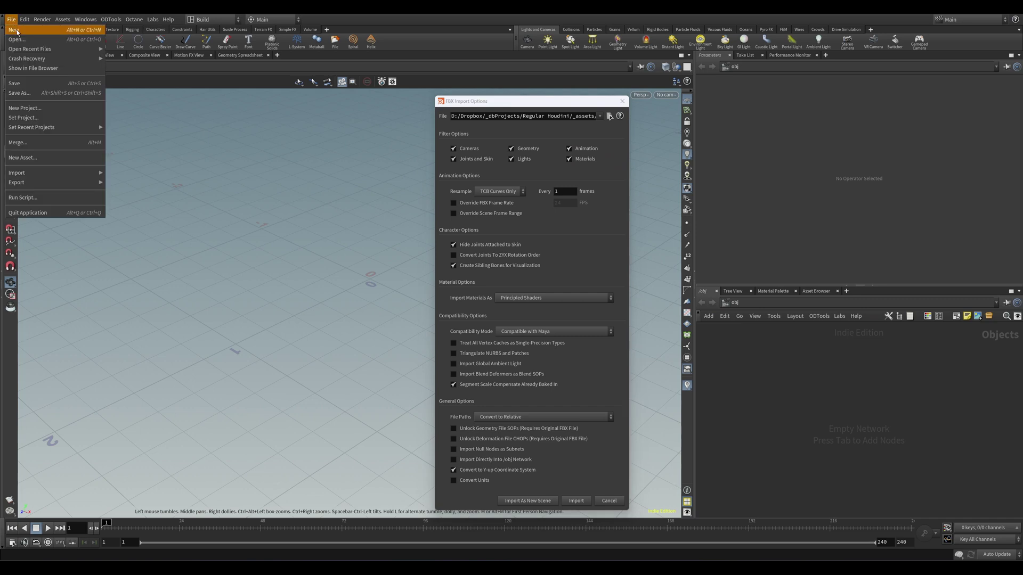
mouse_move(43, 173)
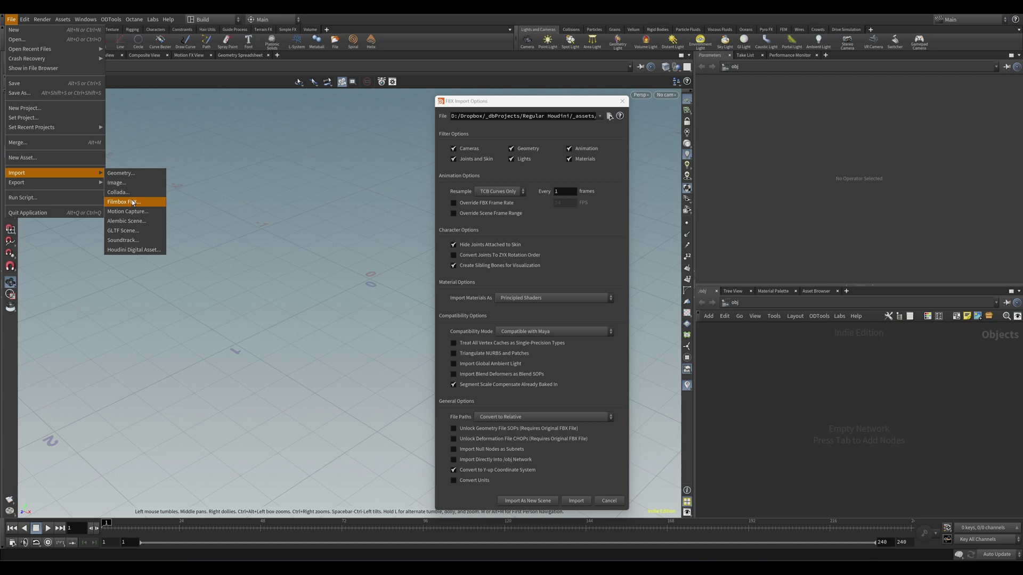
click(495, 481)
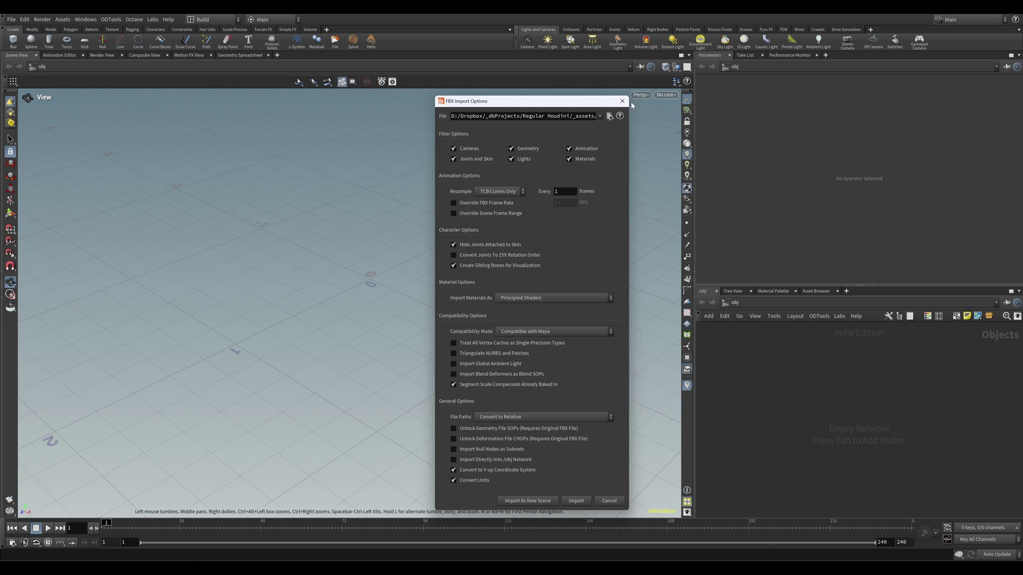
Step: Import the fungus FBX, then inspect the subnet's Camera and materials nodes
click(577, 501)
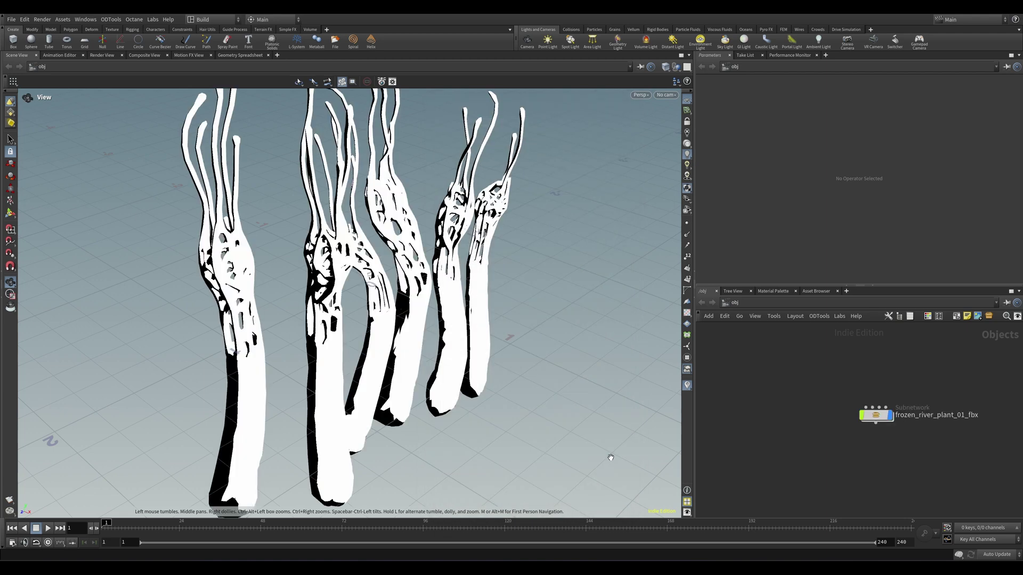
scroll(256, 375, down, 5)
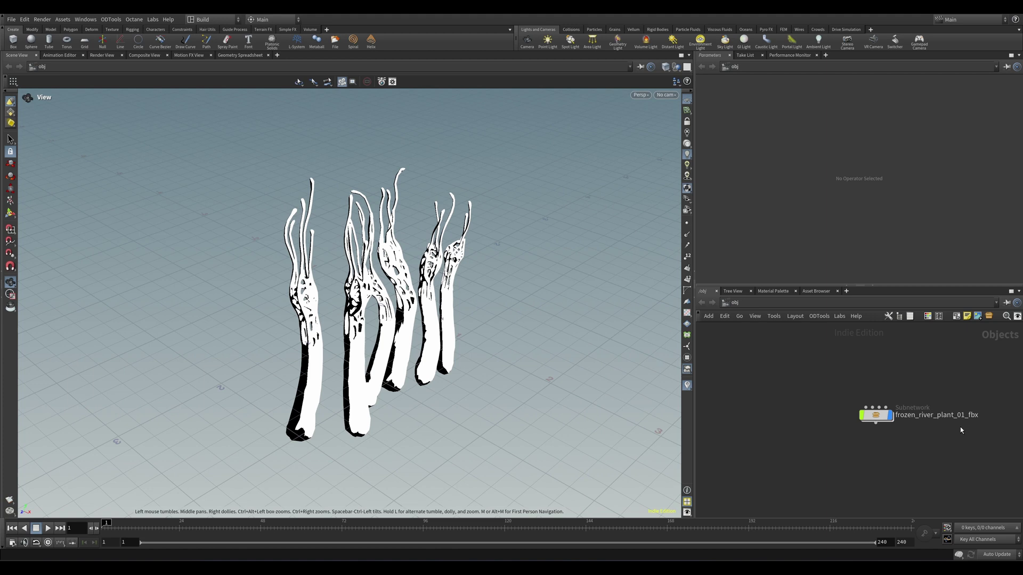
double_click(875, 416)
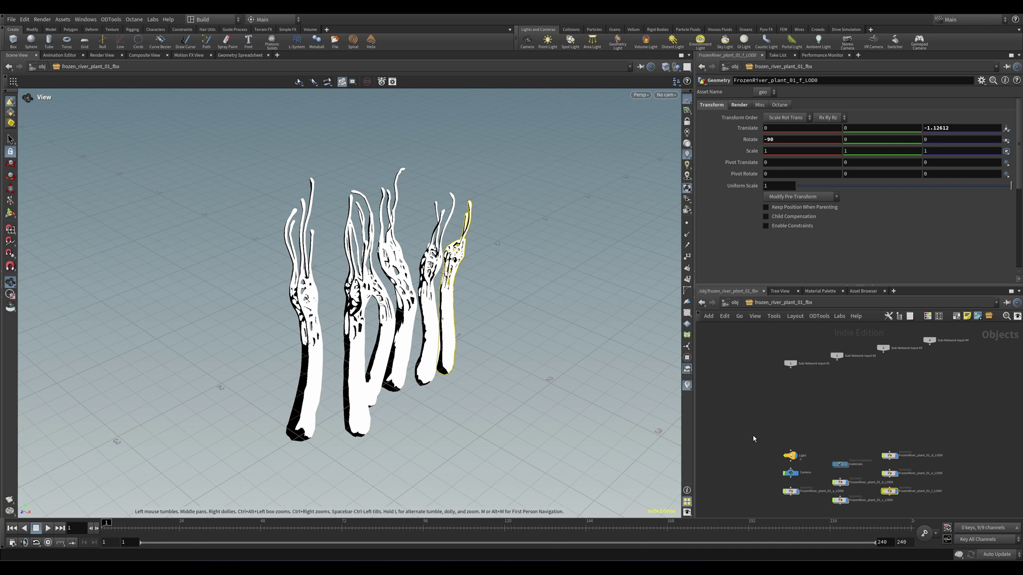
click(790, 472)
scroll(754, 405, up, 3)
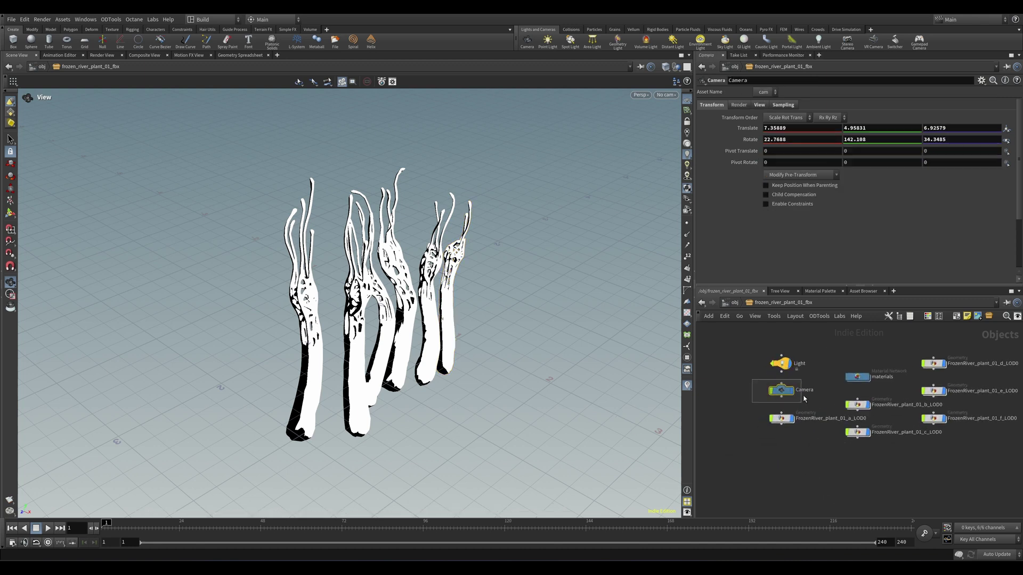
middle_drag(805, 397, 782, 439)
click(836, 419)
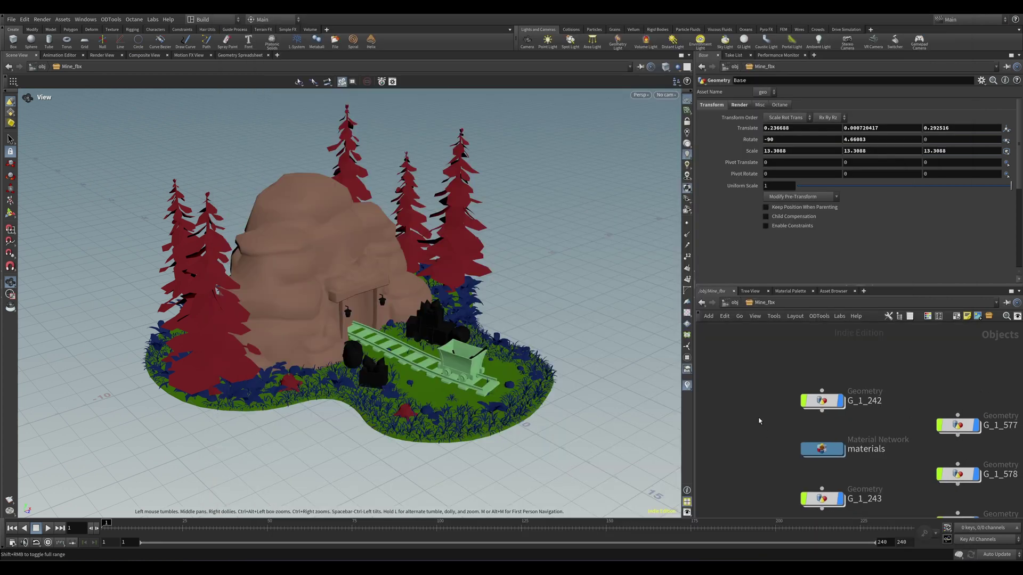
Step: Zoom out the Mine_fbx network and view info for geometry nodes like Stone_1_Low_POLY_002
scroll(847, 365, down, 10)
middle_click(846, 394)
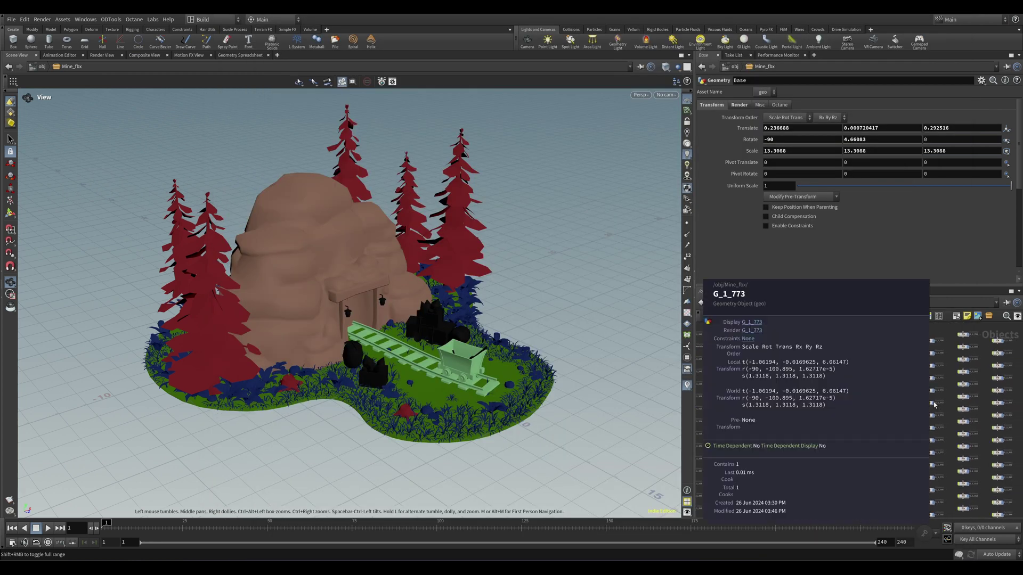
middle_click(844, 403)
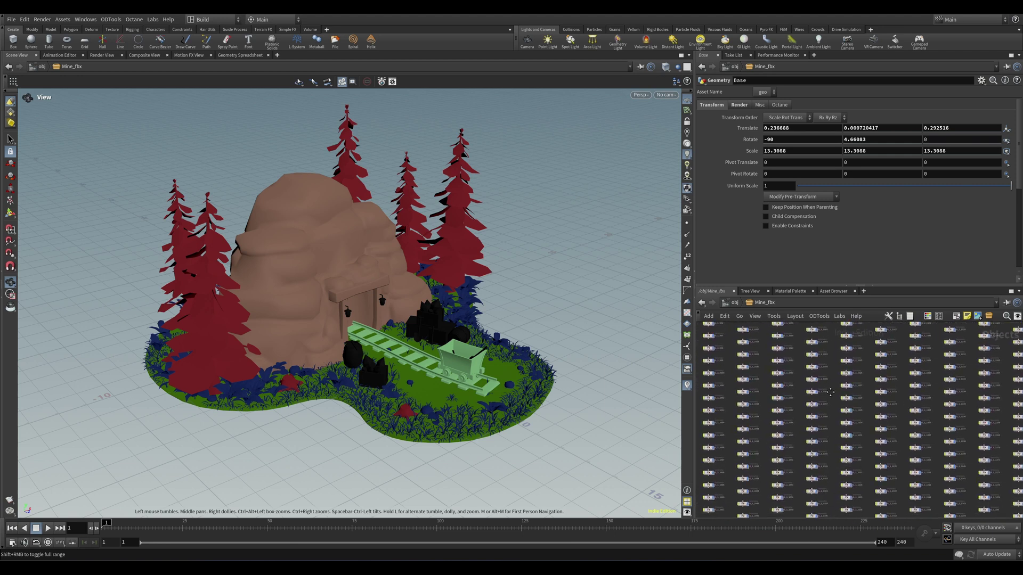
middle_click(967, 480)
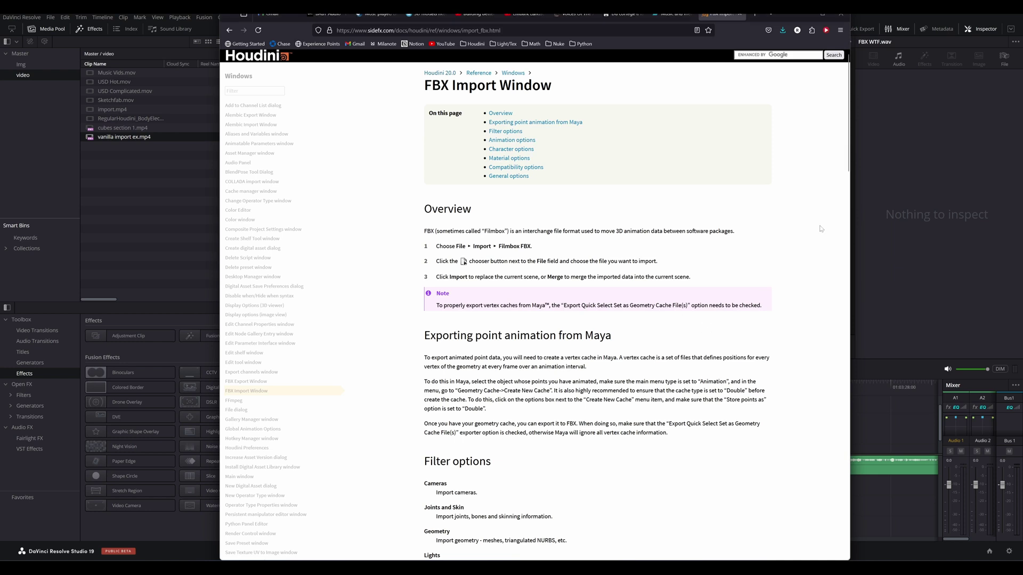
Step: Scroll the FBX Import Window docs through Filter, Animation, Character and Material to General options
scroll(759, 242, down, 5)
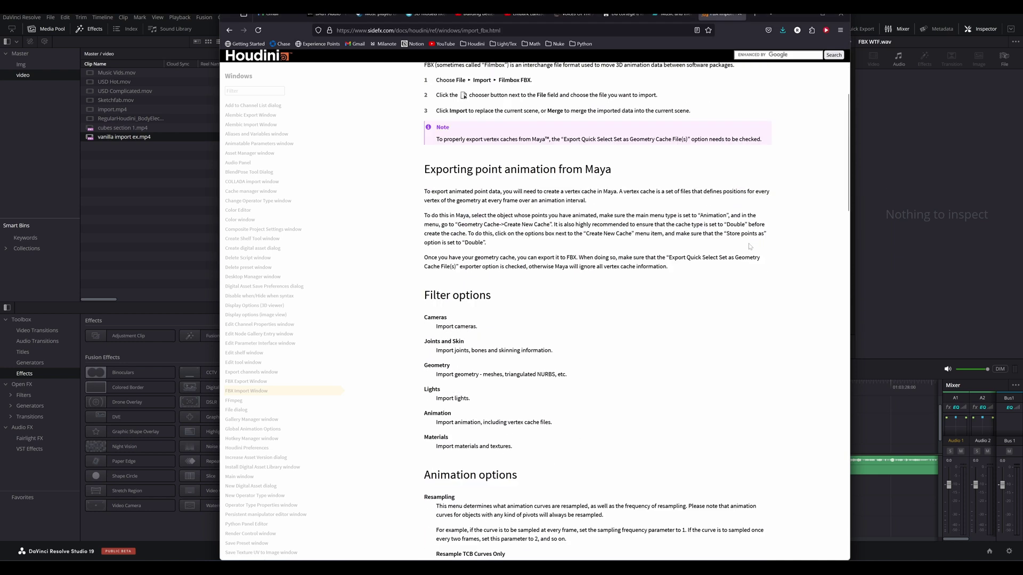
scroll(745, 250, down, 7)
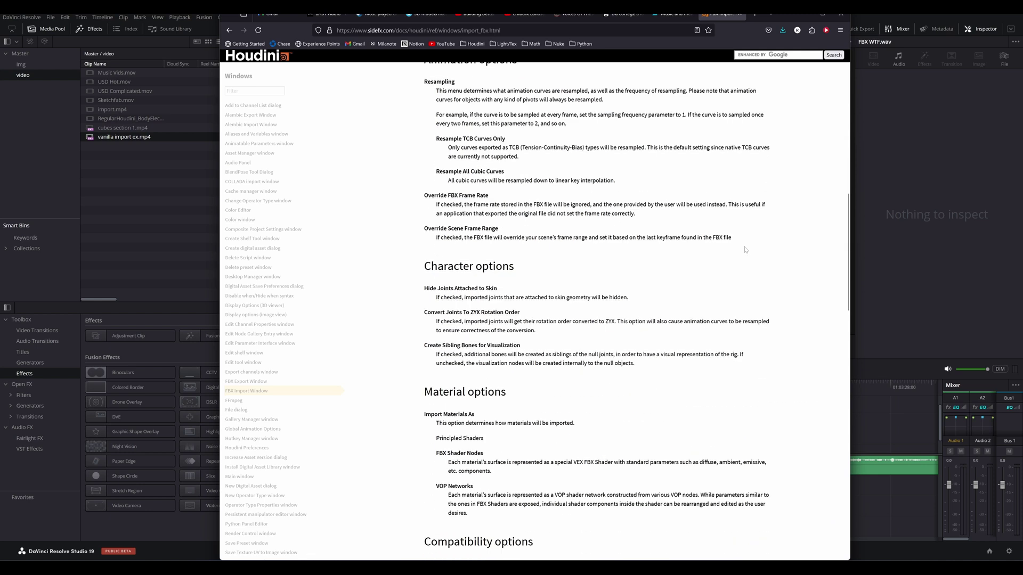
scroll(746, 250, down, 5)
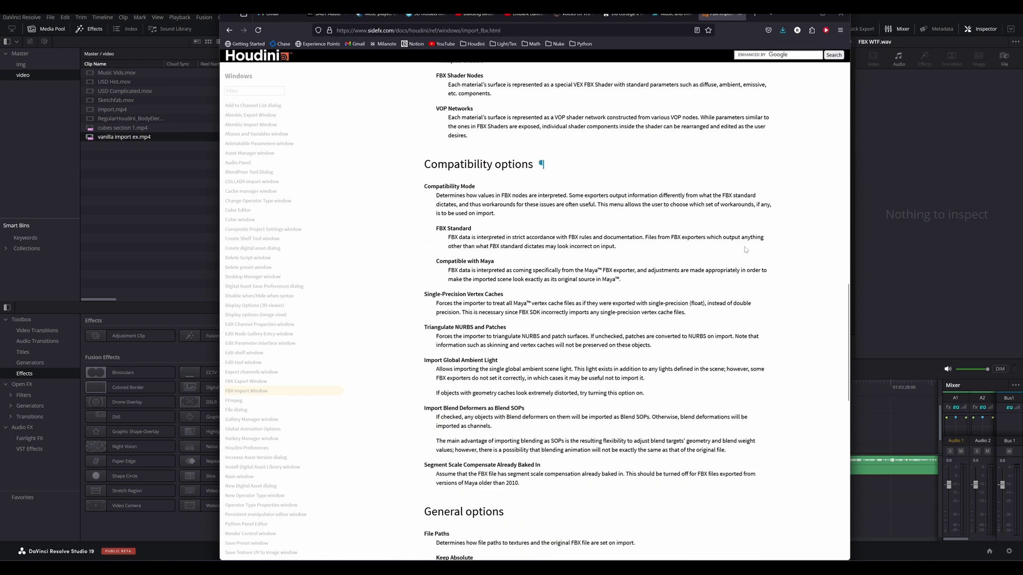
scroll(745, 250, down, 8)
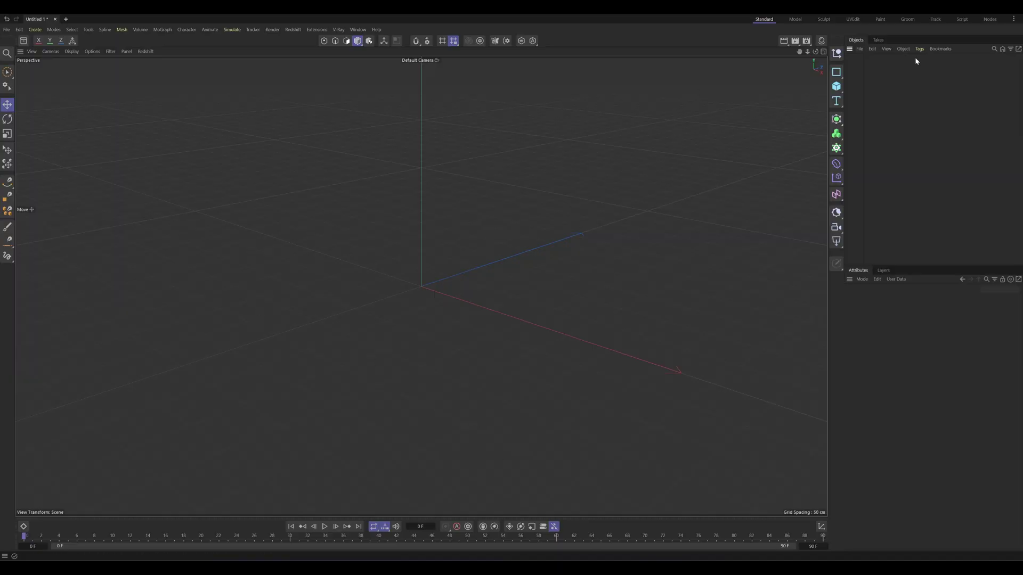
Step: Add four cubes (Cube to Cube.3) in Cinema 4D and start File > Export
double_click(837, 87)
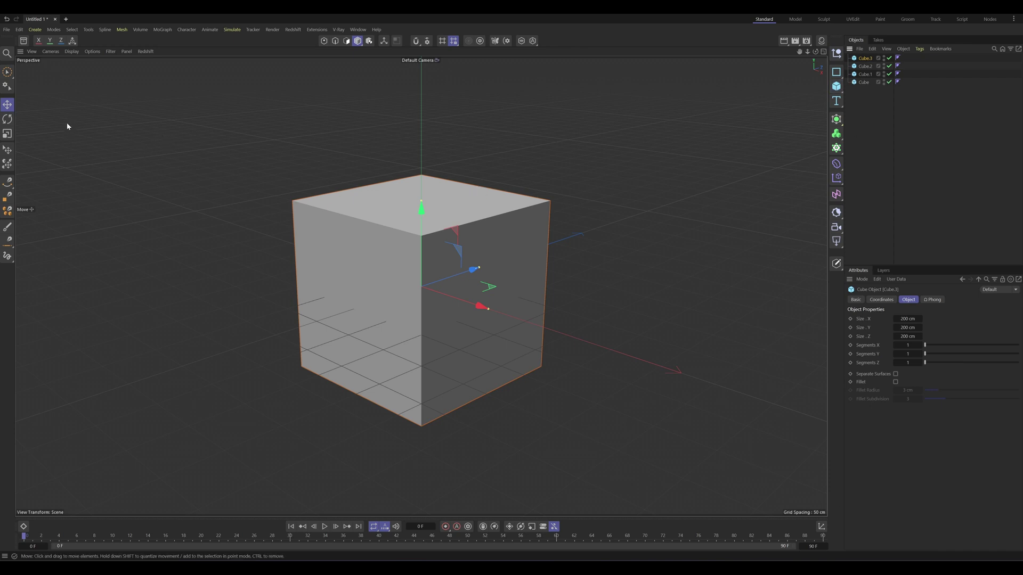
click(7, 30)
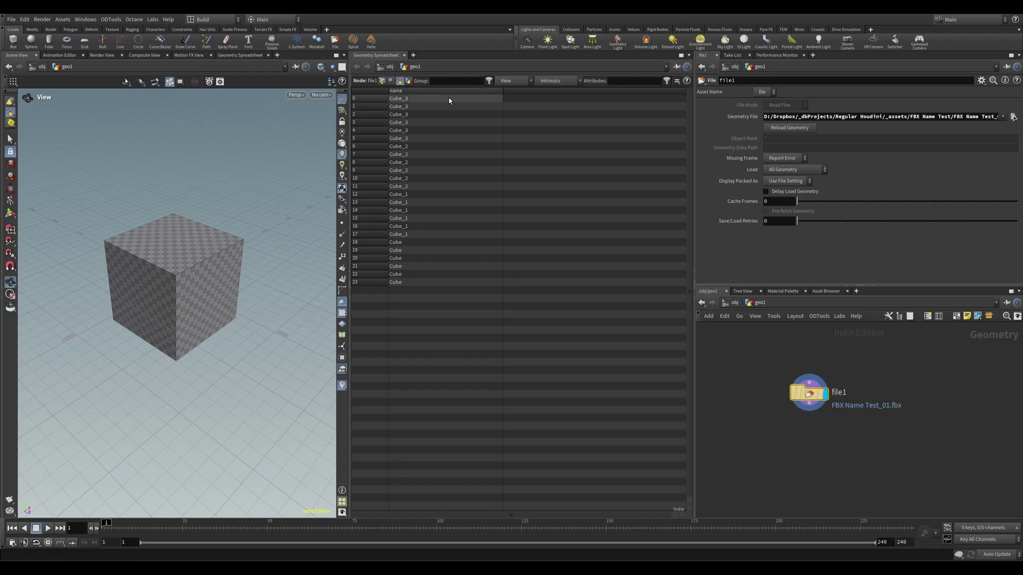
Step: Check the piece name values and rename a cube object to 'Cube'
drag(448, 99, 452, 162)
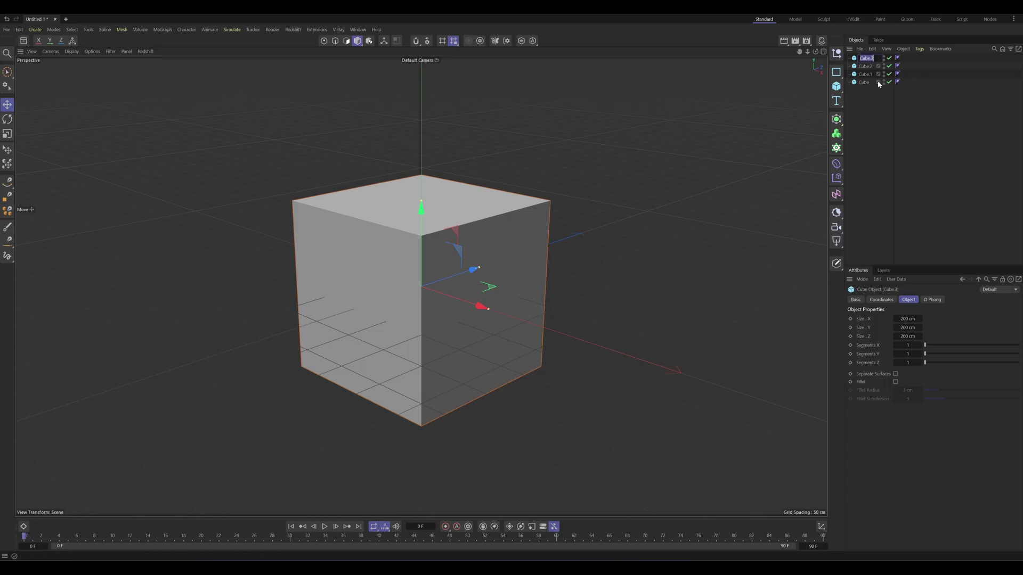
key(Right)
key(Tab)
key(Tab)
text(Cube)
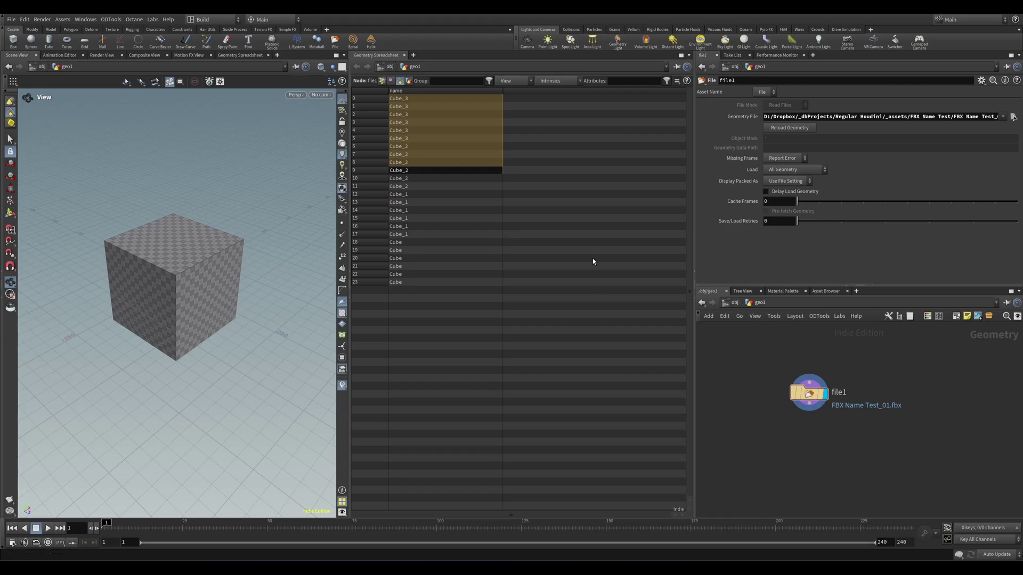
Step: Load FBX Name Test_02.fbx into file1 and select rows to compare piece names
click(1013, 117)
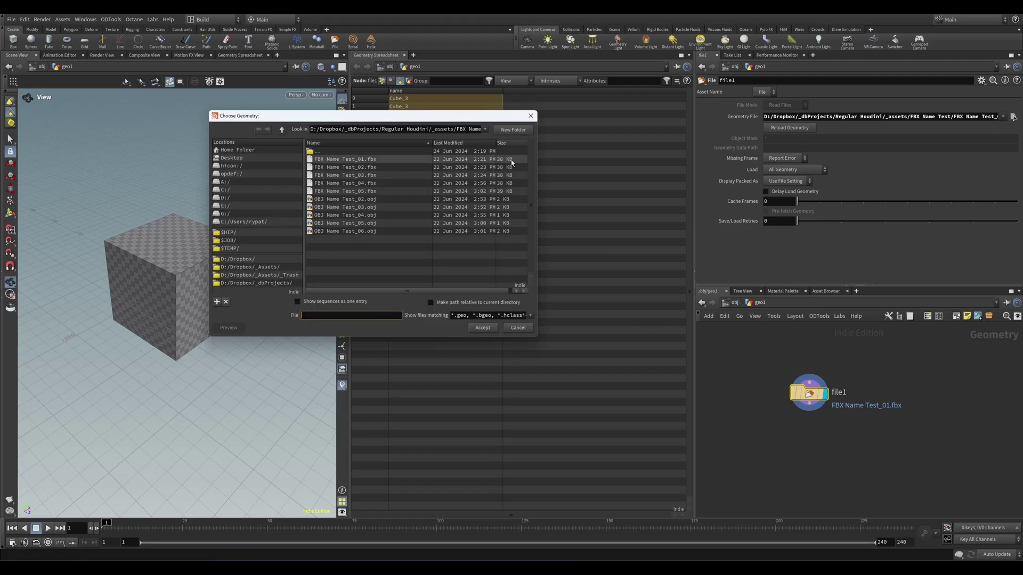
click(370, 167)
double_click(425, 168)
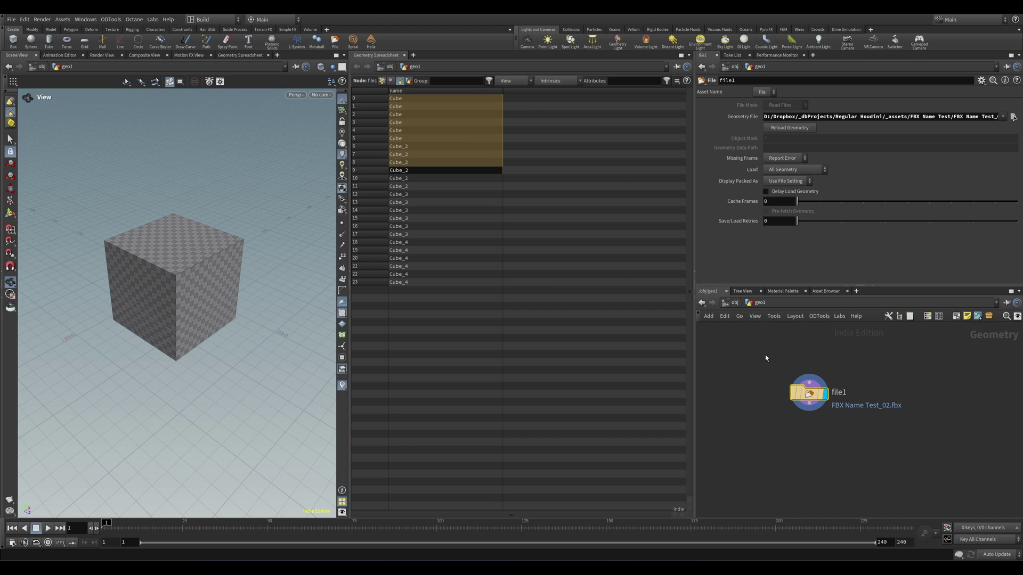
shift+click(413, 235)
drag(412, 236, 497, 291)
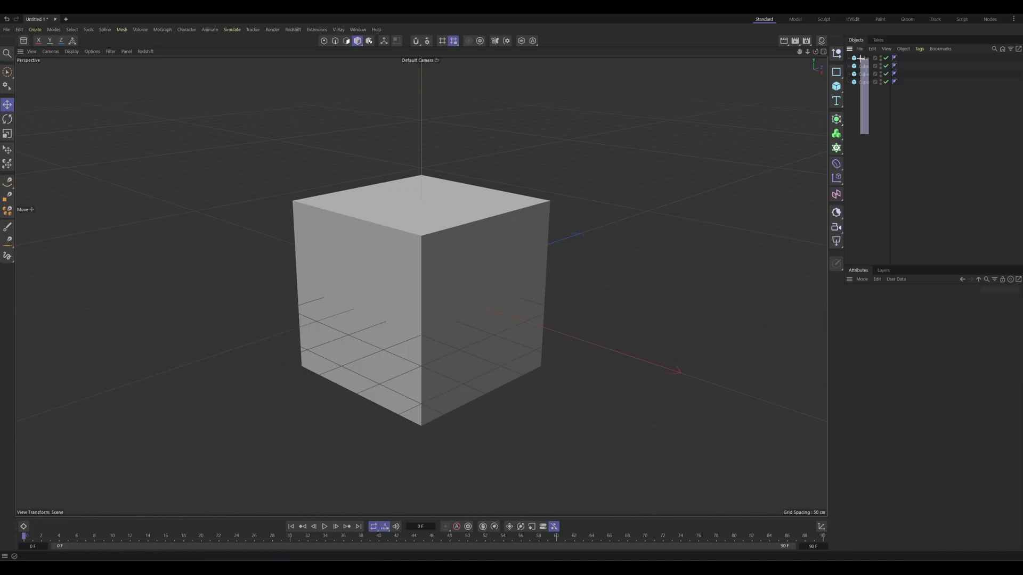
Step: Load FBX Name Test_03.fbx into file1 and mark rows 0–9 covering the first two pieces
drag(860, 59, 859, 56)
click(864, 98)
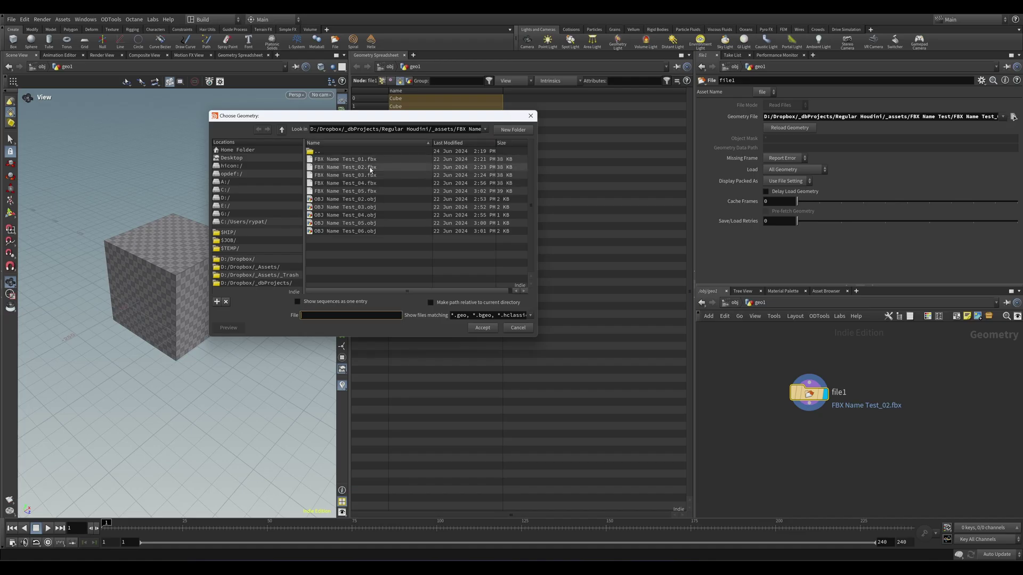
double_click(370, 174)
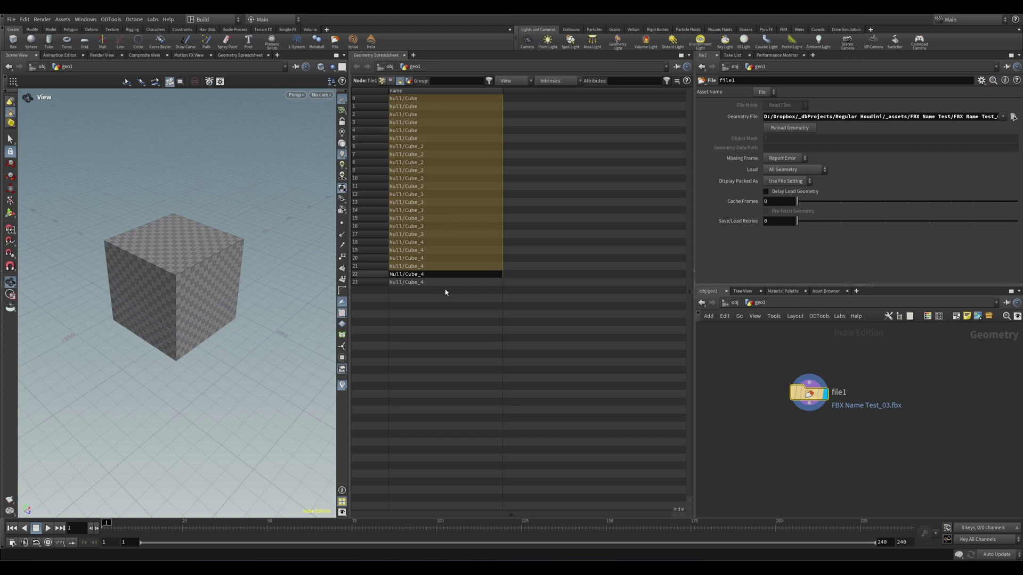
click(463, 155)
drag(451, 98, 445, 214)
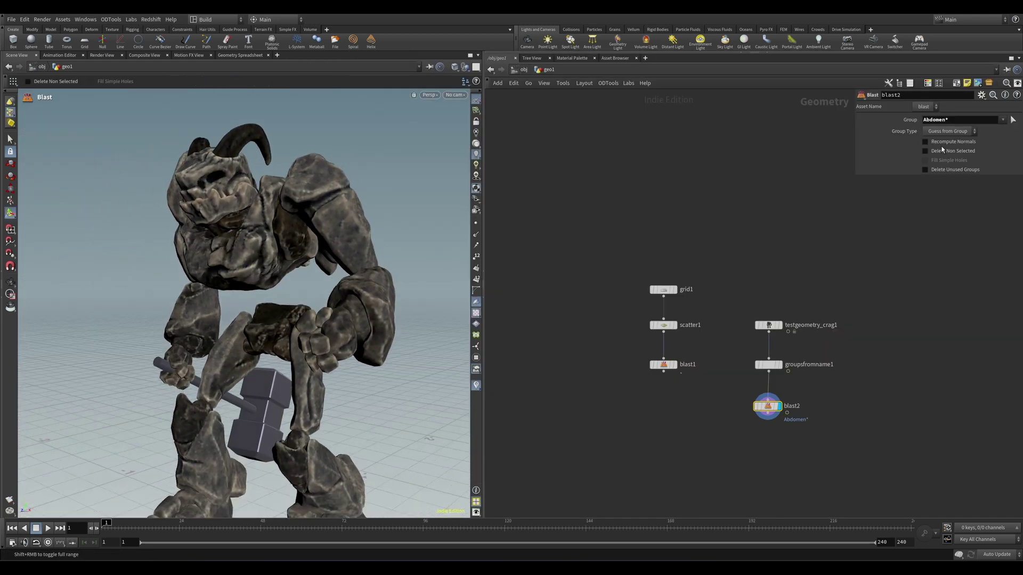
Step: Set blast2 to Delete Non Selected with group Right*, keeping only the crag's Right pieces
click(926, 151)
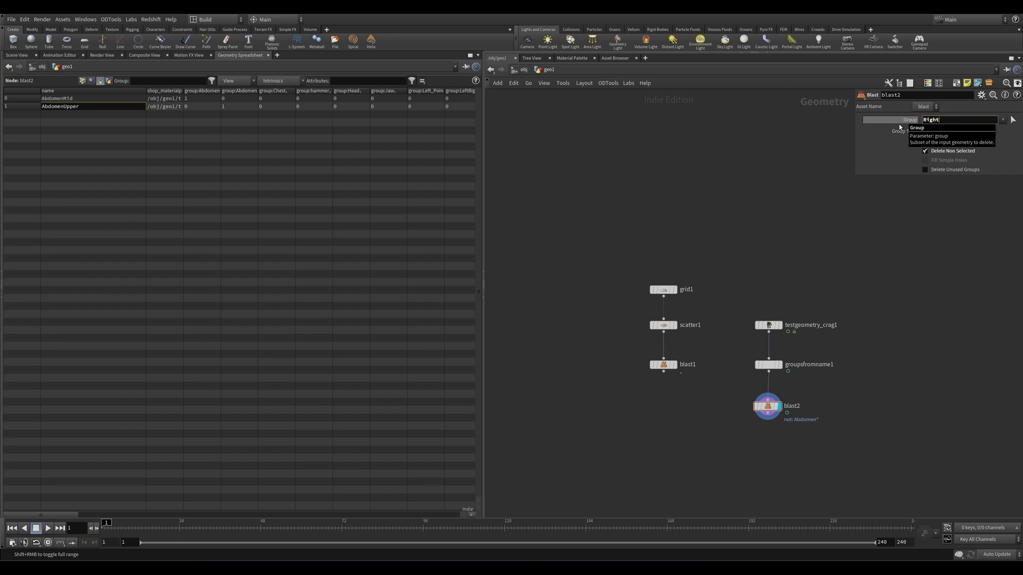
key(Return)
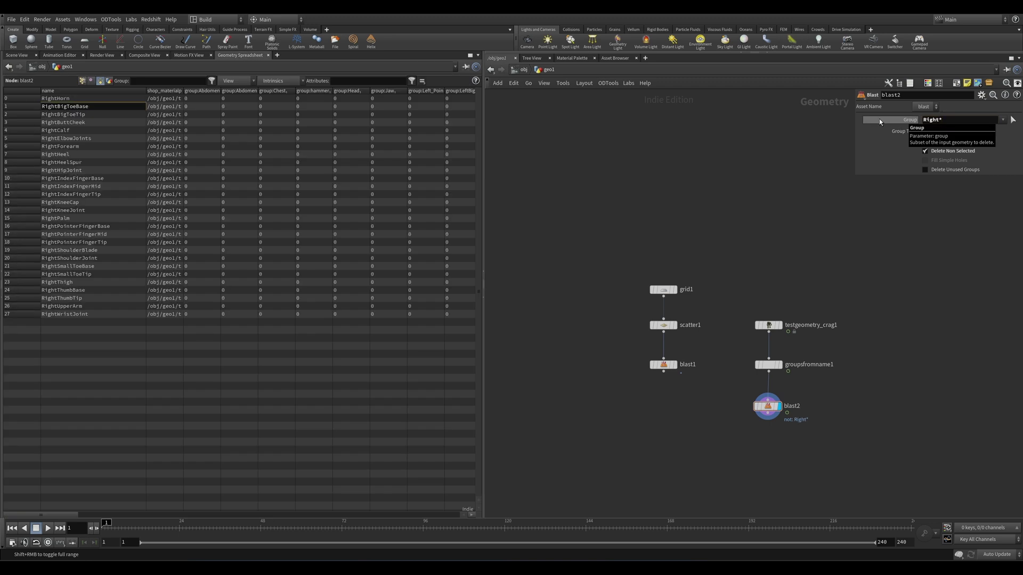
click(18, 55)
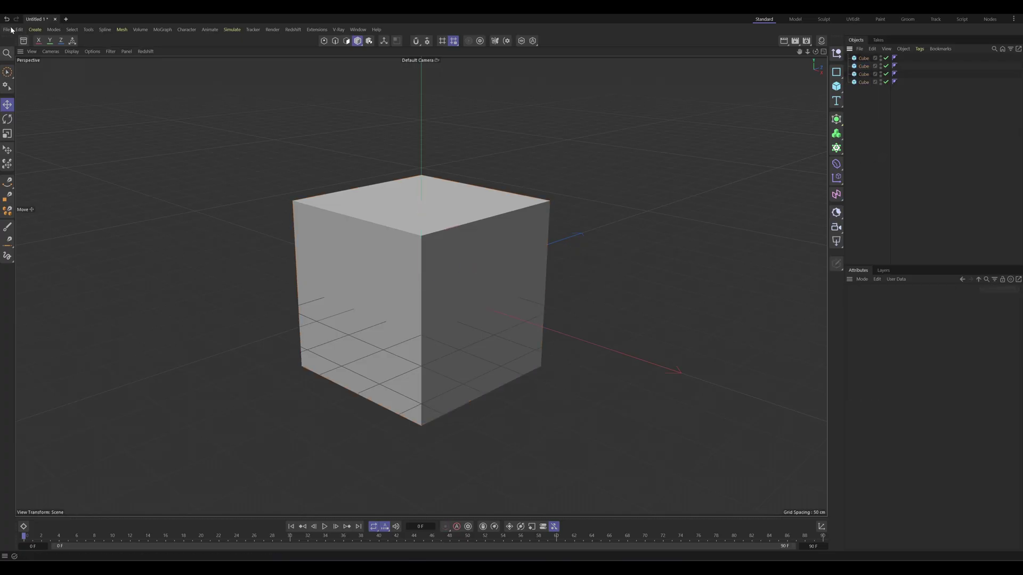
Step: Export the four-cube Cinema 4D scene via File > Export > Wavefront OBJ (*.obj)
click(11, 30)
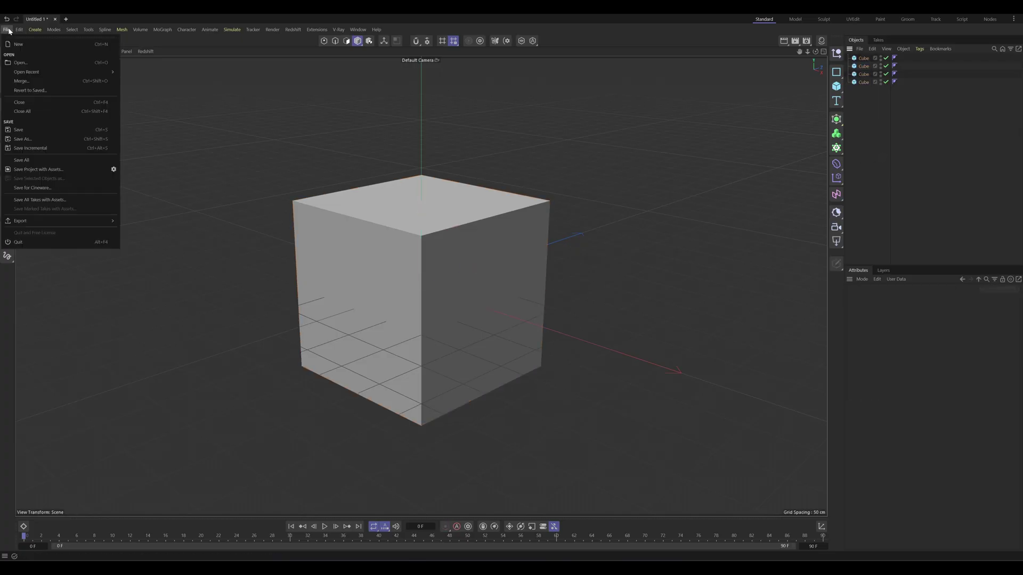
mouse_move(61, 221)
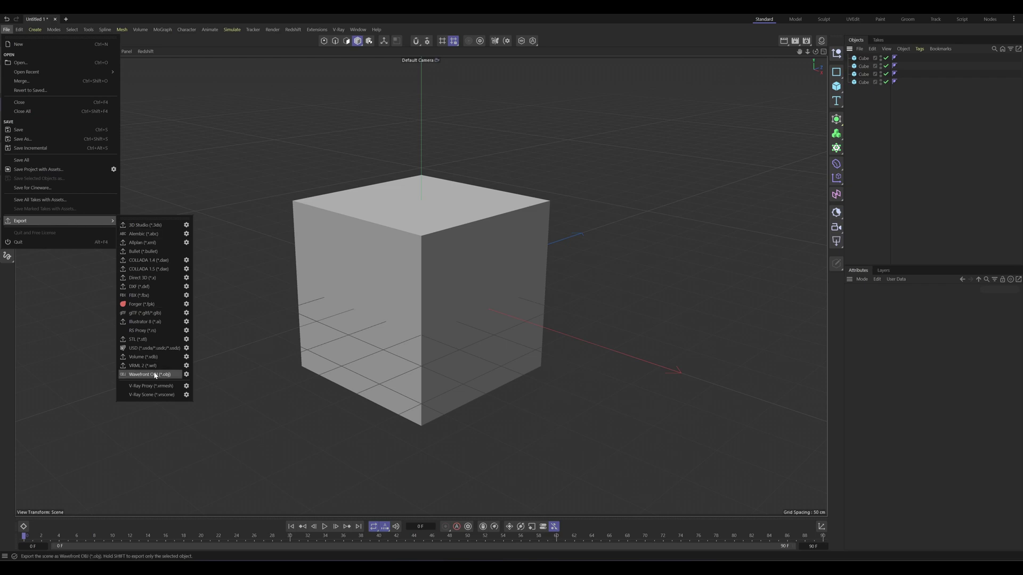
click(151, 375)
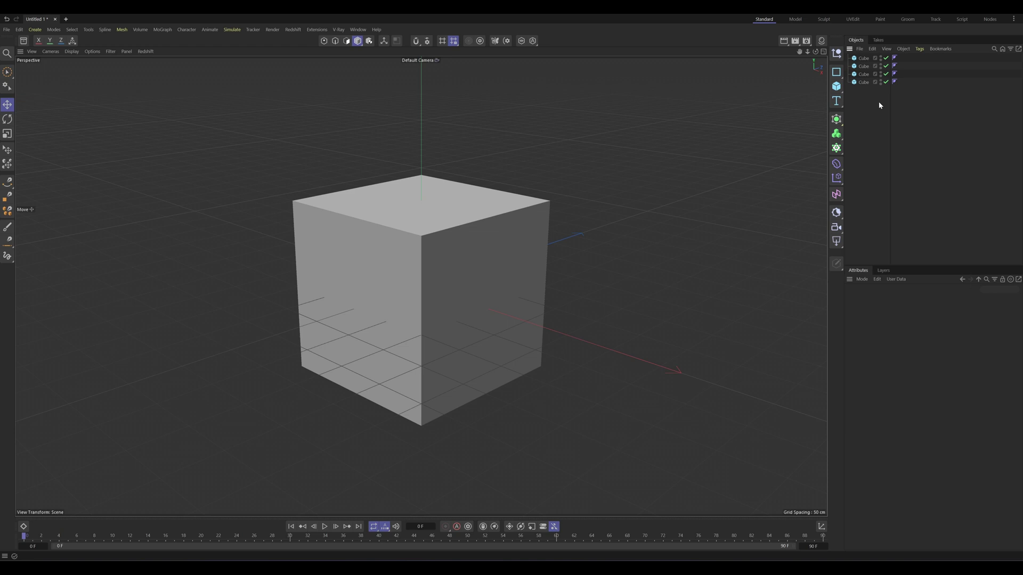
Step: Group the four cubes under a Null, load OBJ Name Test_03.obj into file1, and nest cubes
key(ctrl+a)
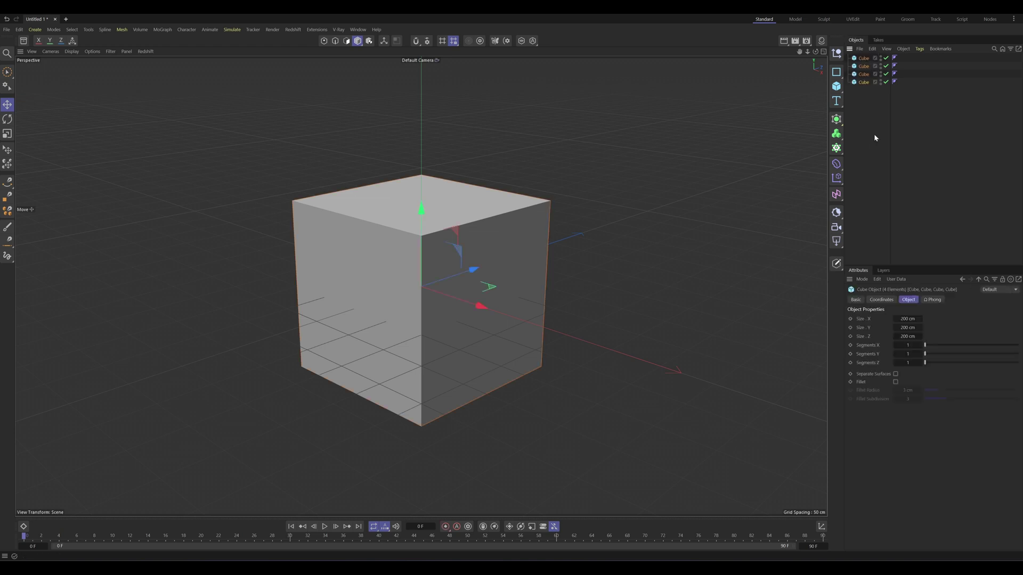
key(alt+g)
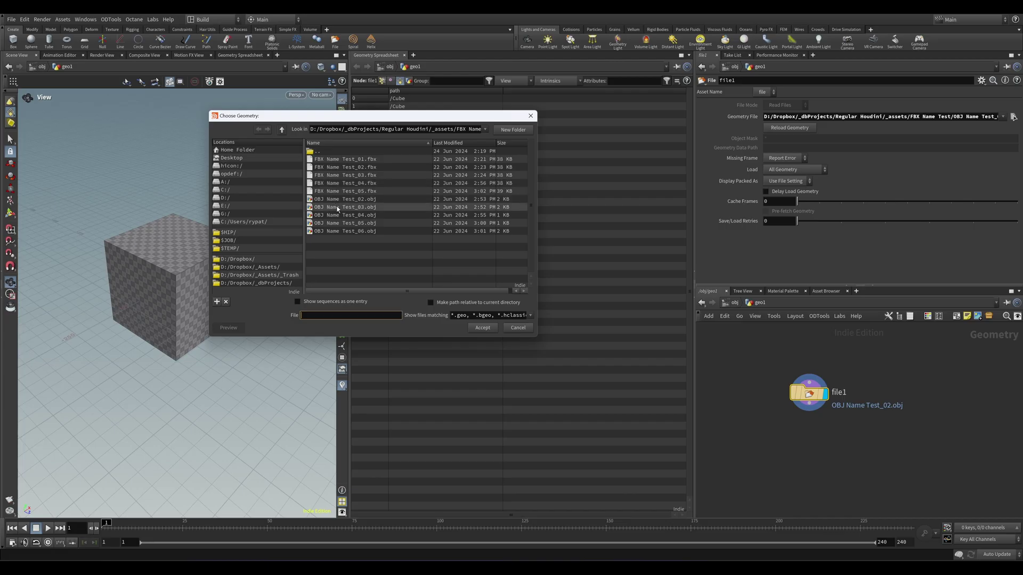
double_click(338, 208)
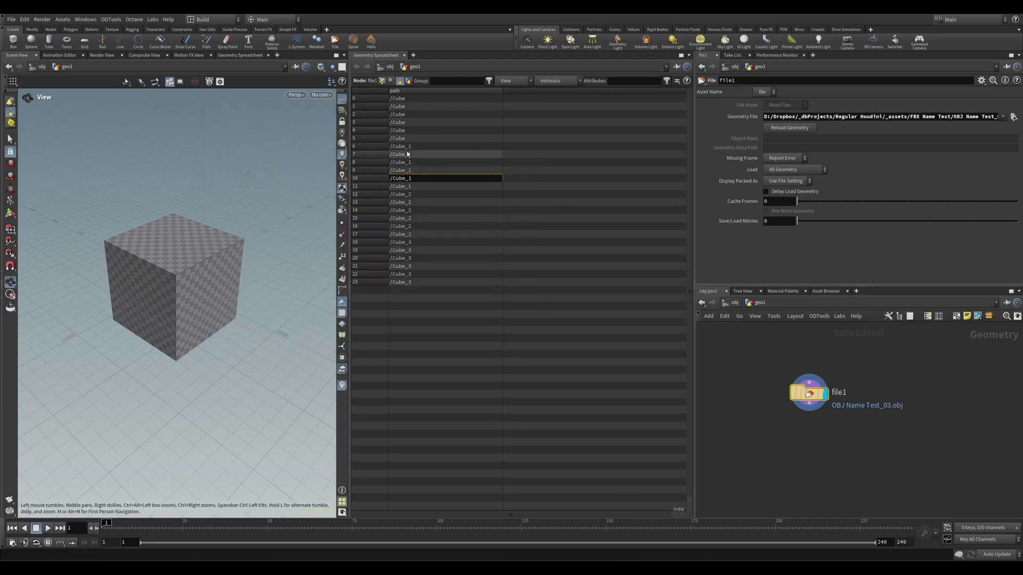
click(406, 113)
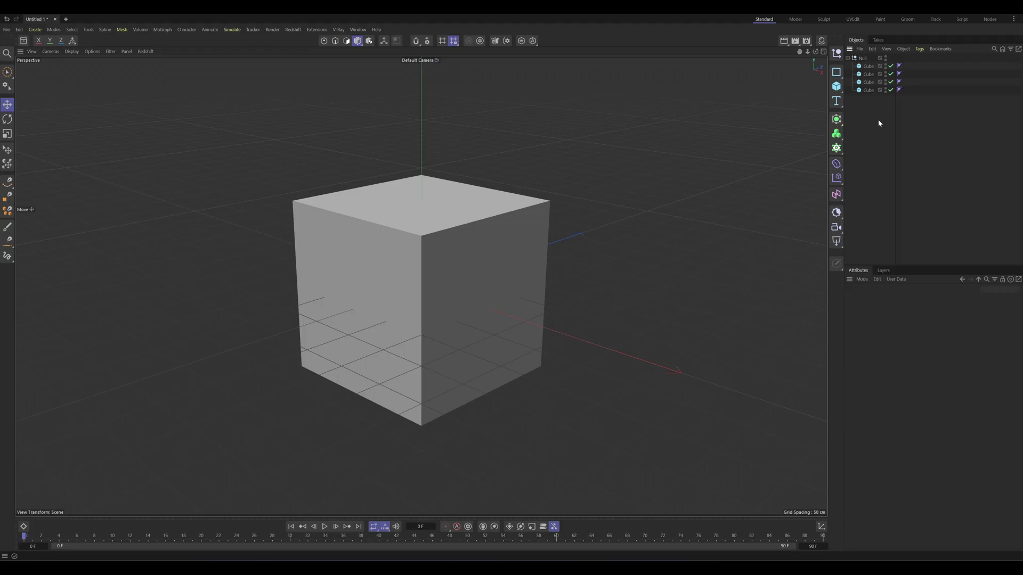
drag(882, 125, 865, 60)
Step: Nest the cube under the top Cube, then load OBJ Name Test_04.obj and check row paths
click(869, 176)
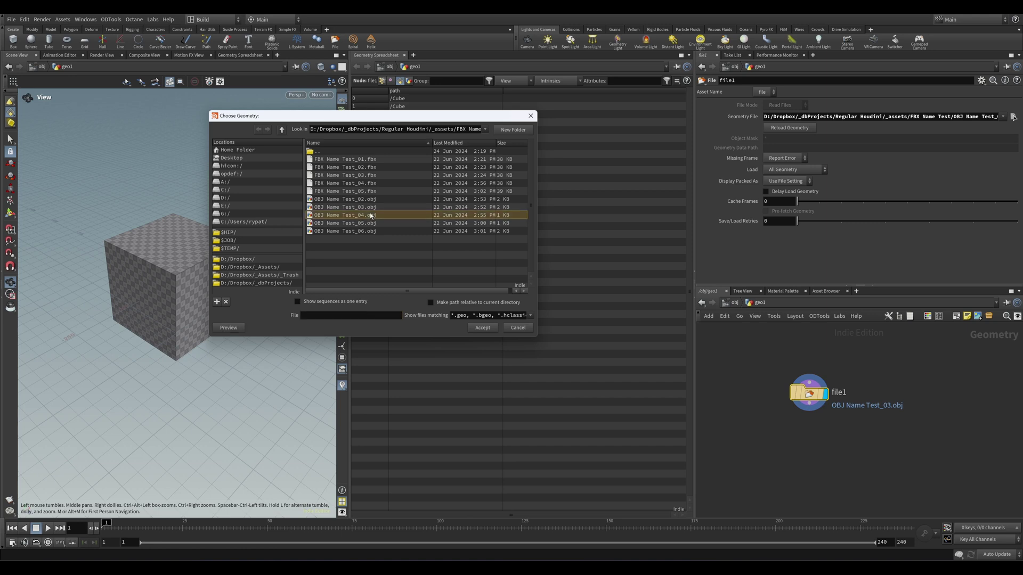
double_click(372, 216)
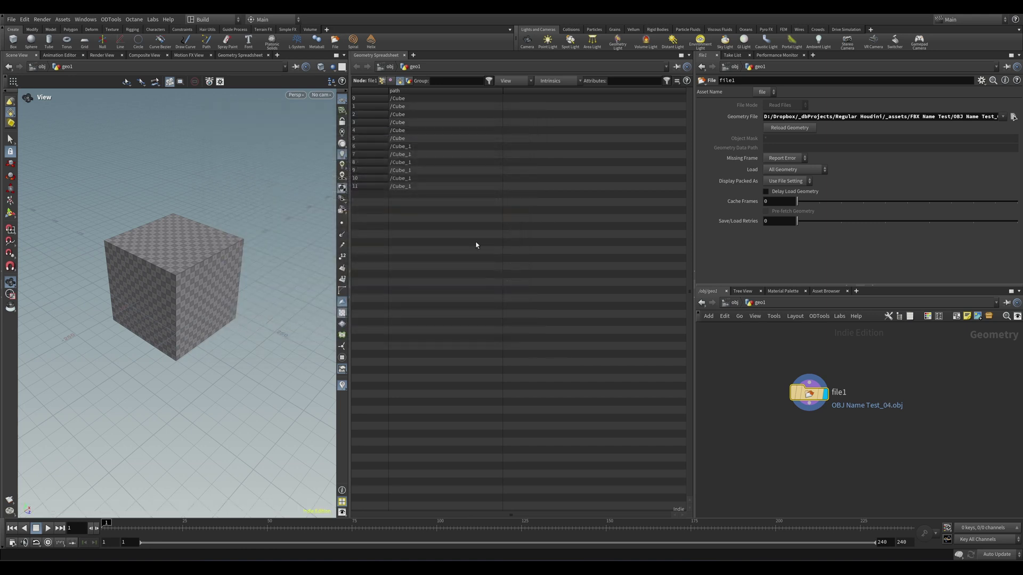
click(446, 123)
click(447, 163)
click(445, 186)
click(449, 147)
click(448, 131)
click(449, 114)
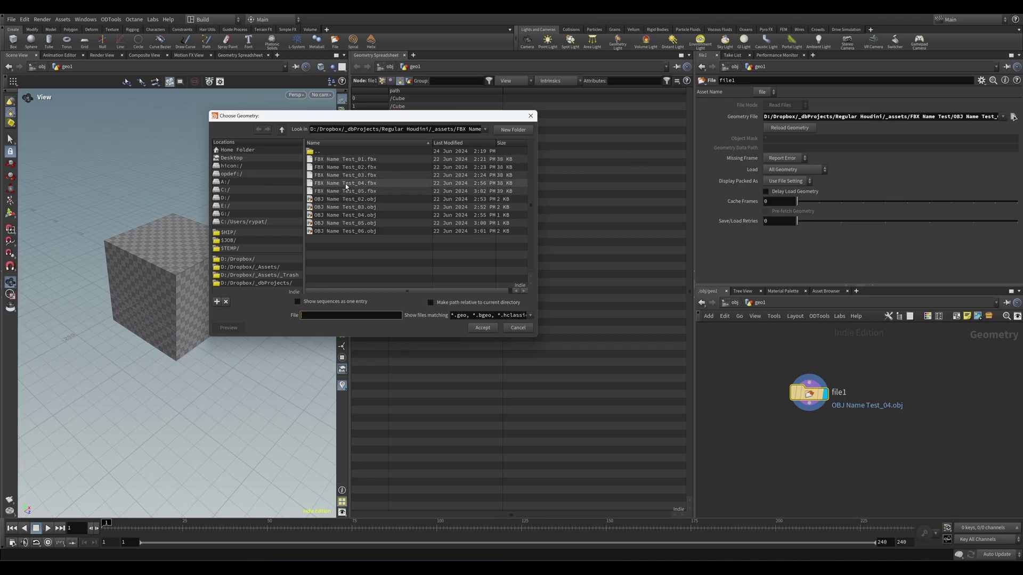
Step: Load FBX Name Test_04.fbx into file1 and inspect nested name paths of rows 4, 8, 17, 21
double_click(346, 184)
click(426, 130)
click(453, 162)
click(453, 234)
click(433, 267)
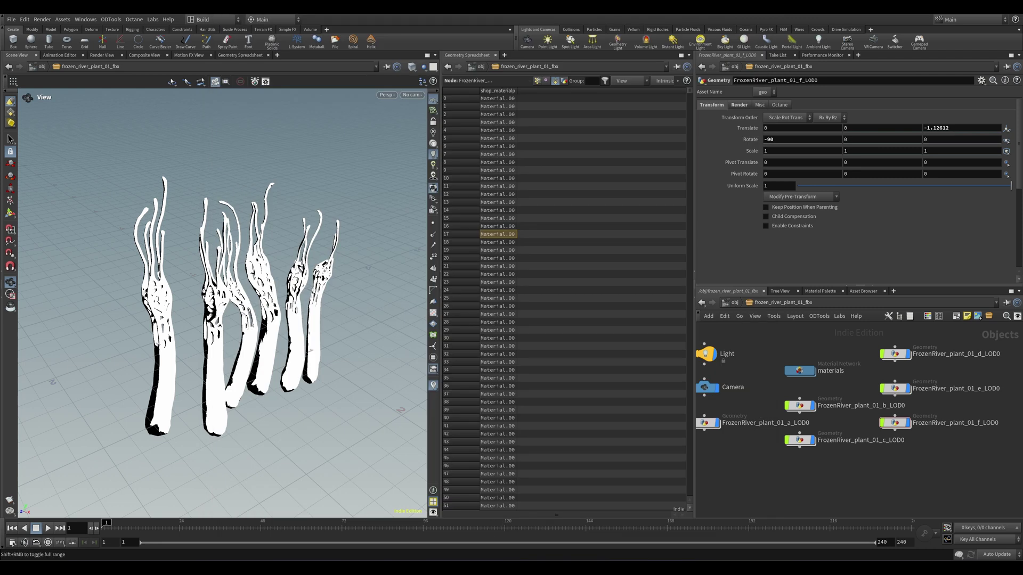
Step: Switch to Firefox to view the Branching Ice Fungus model on Sketchfab
key(alt+Tab)
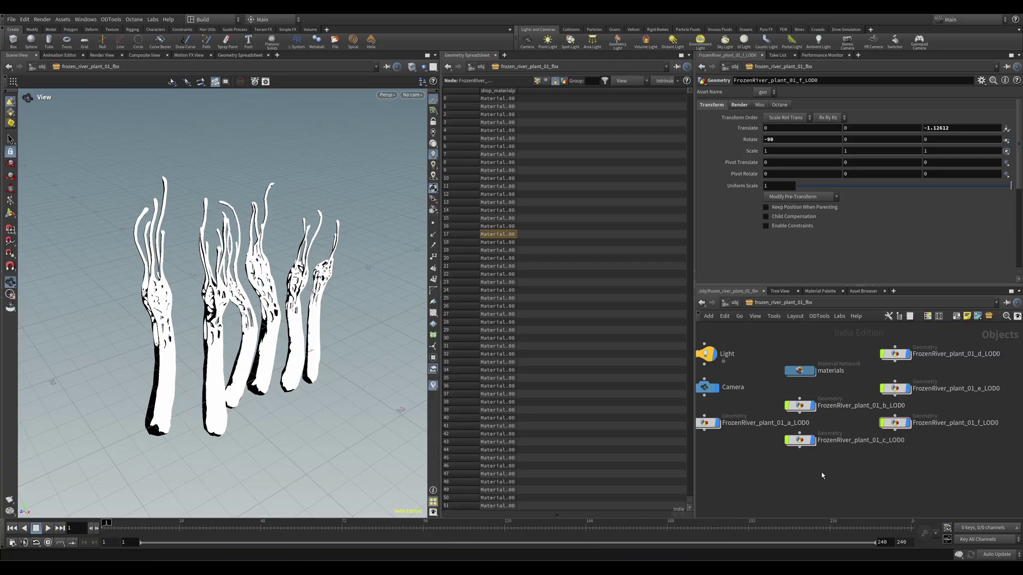
Step: Create a new Geometry object geo1 at /obj below the subnet and step inside it
middle_drag(822, 476, 858, 485)
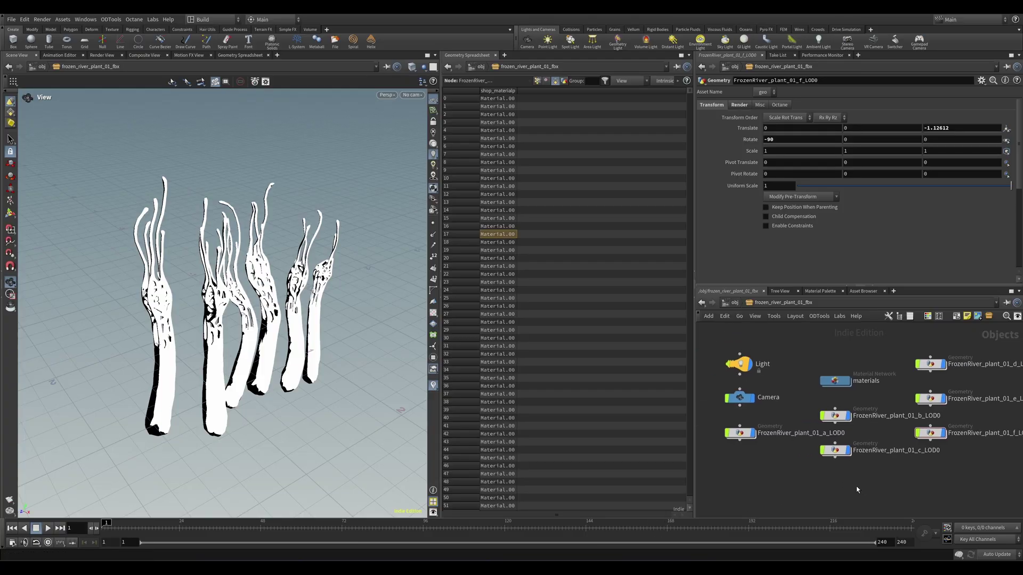
key(u)
key(Tab)
text(ge)
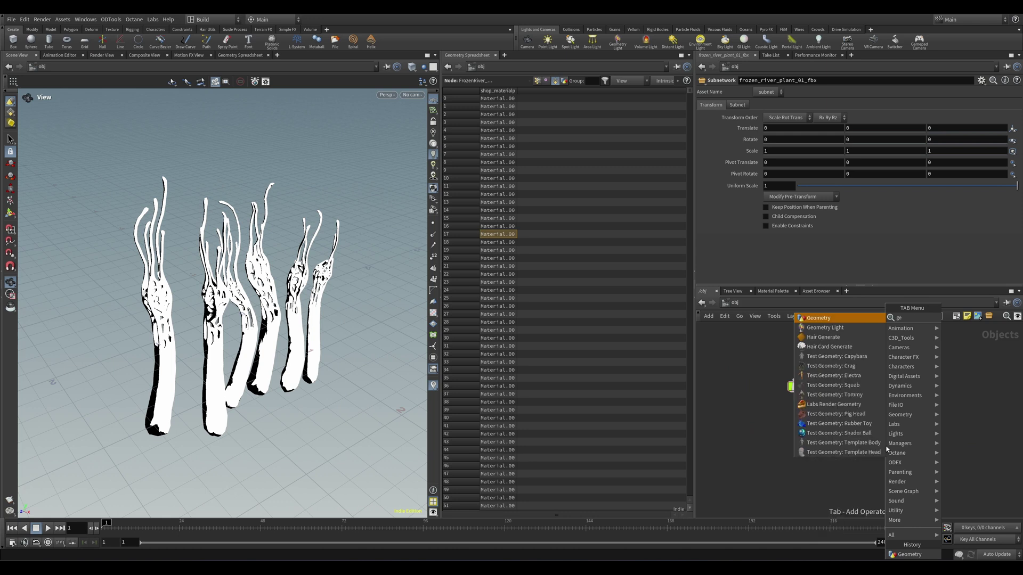
key(Return)
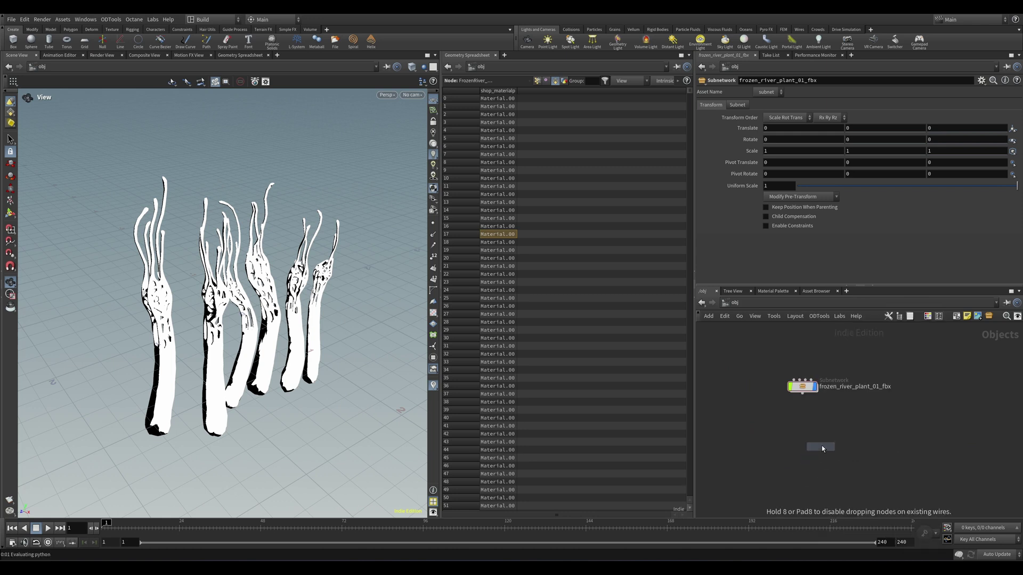
click(811, 442)
double_click(805, 438)
Step: Add a File node file1 that loads frozen river plant 01.fbx
key(Tab)
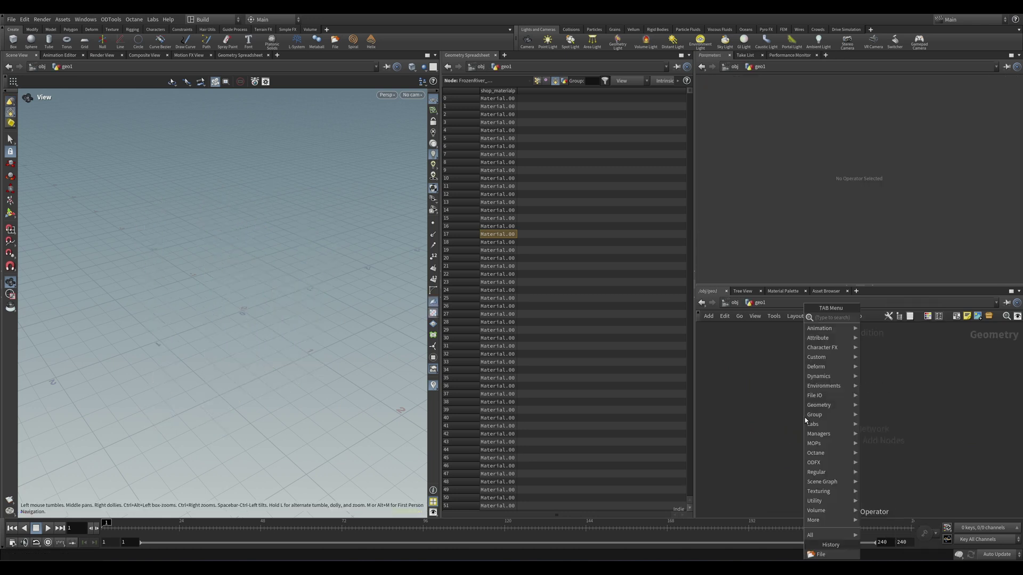
text(file)
key(Return)
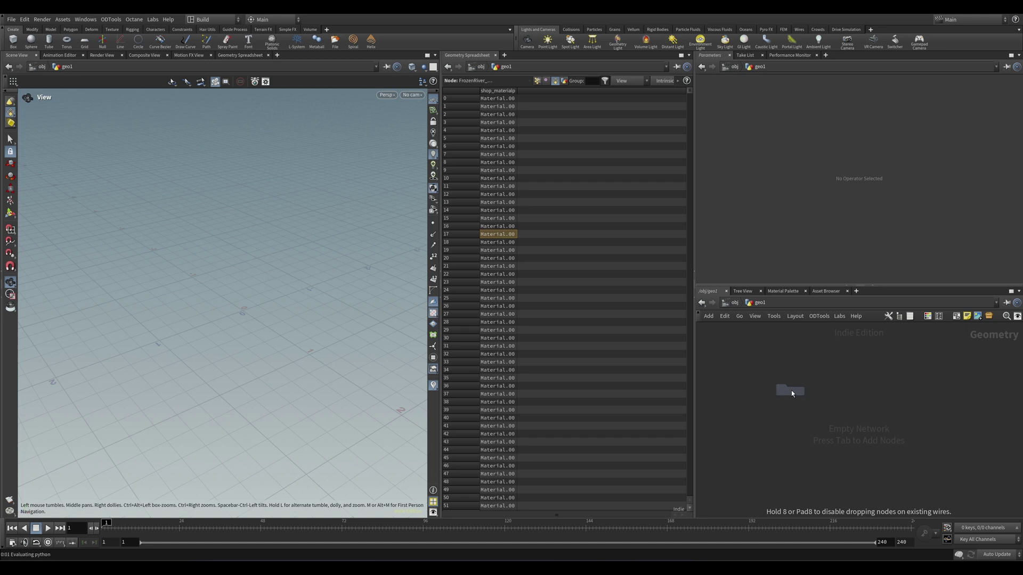
click(790, 390)
click(1013, 117)
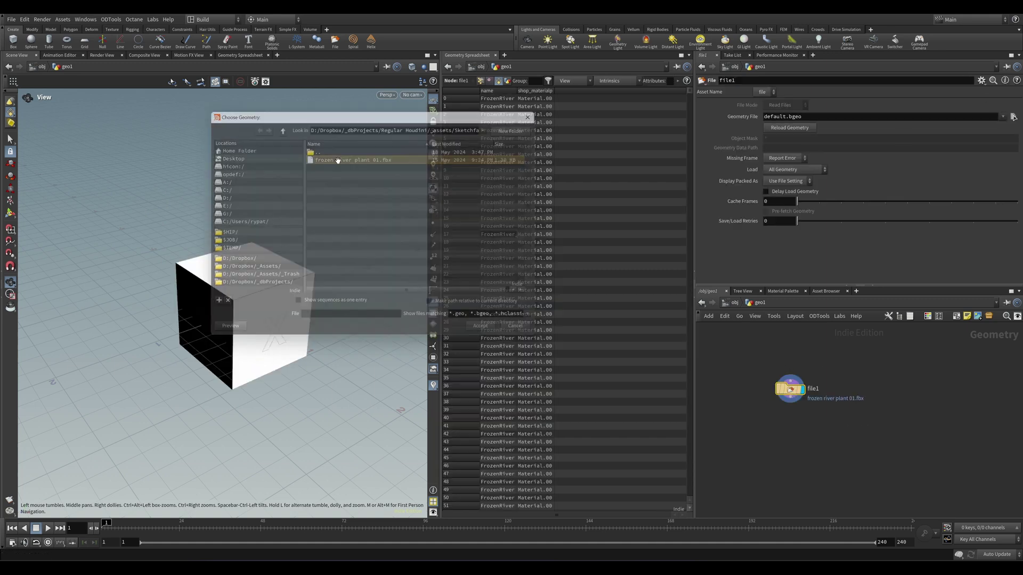
double_click(330, 155)
scroll(160, 358, down, 15)
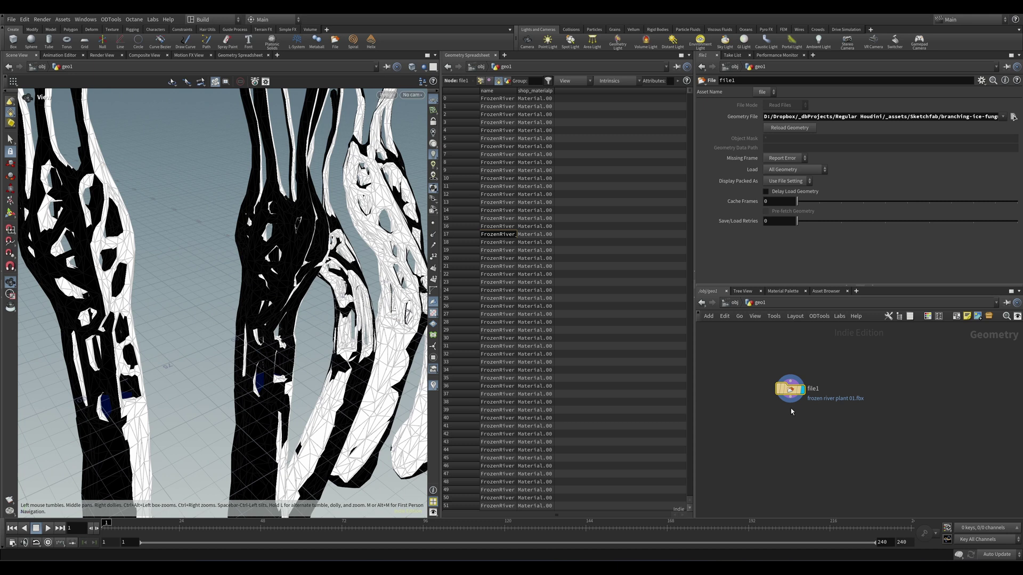
Step: Add transform1 below file1 with uniform scale 0.01 and frame the scaled plants
key(Tab)
text(transf)
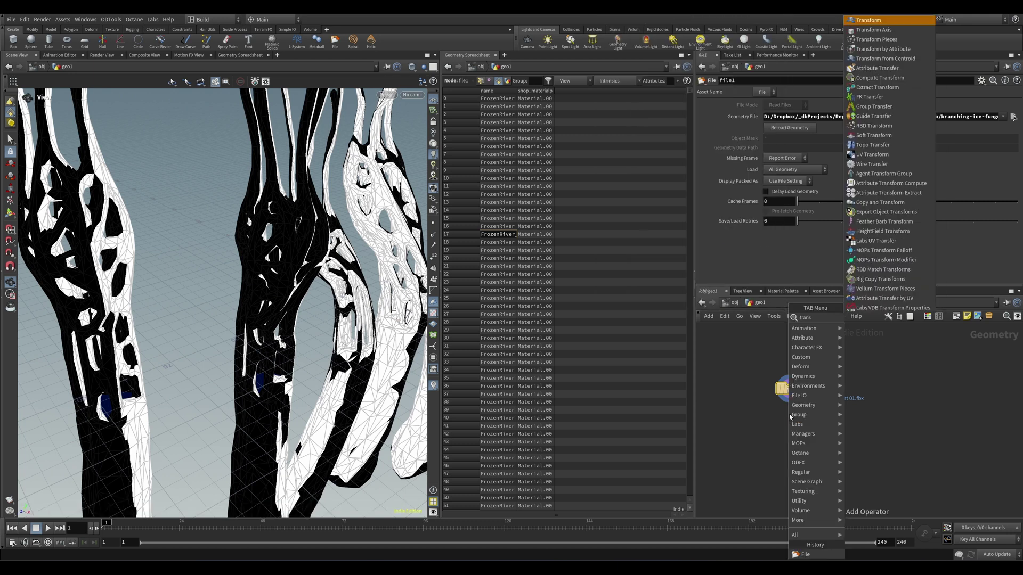
key(Return)
click(789, 414)
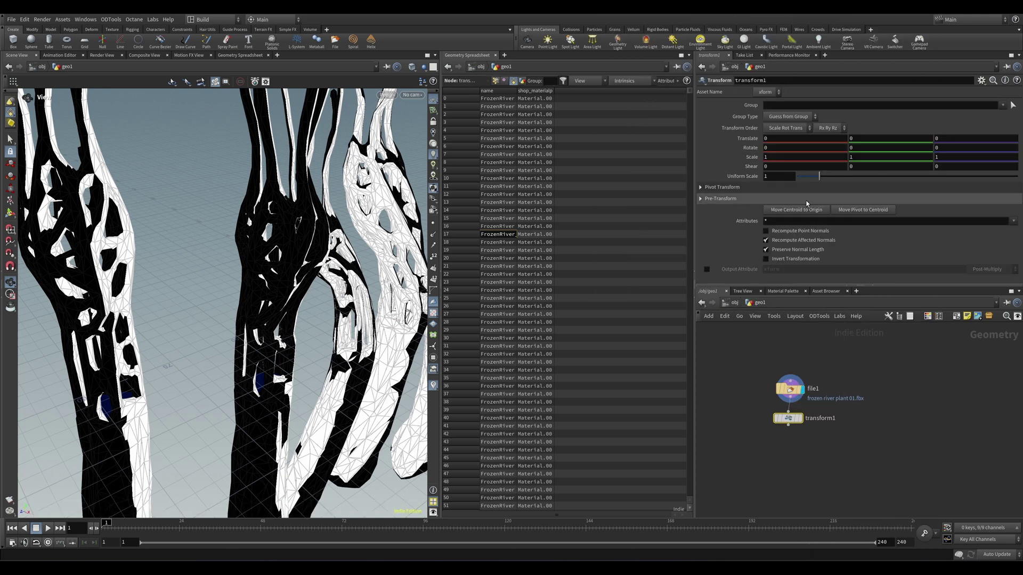
click(778, 176)
text(.01)
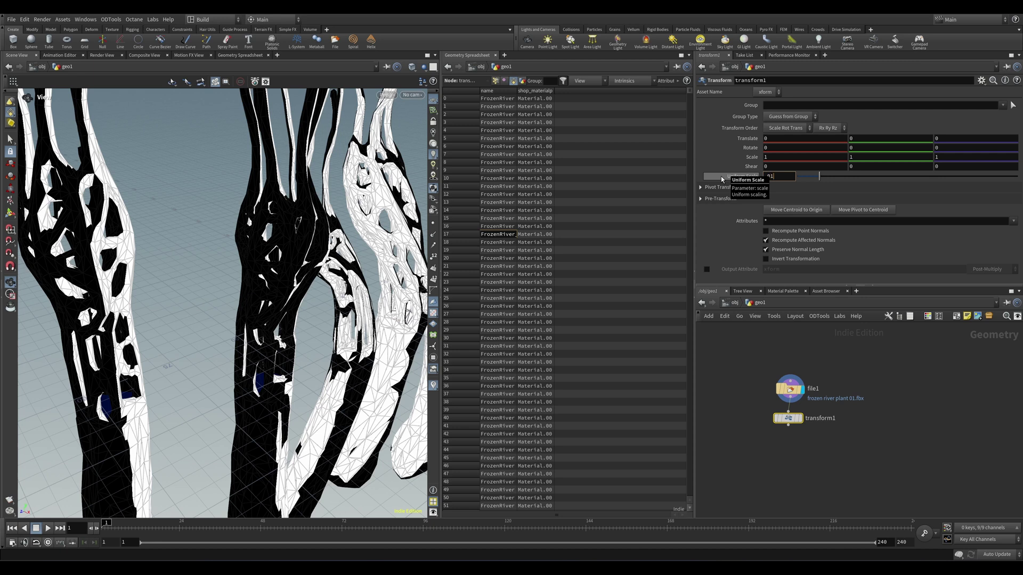
key(Return)
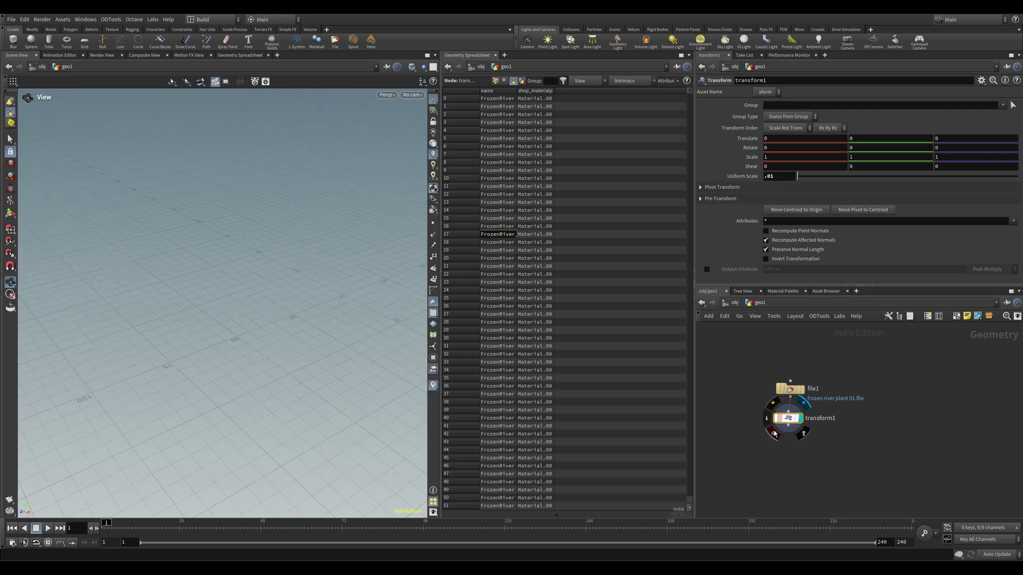
key(h)
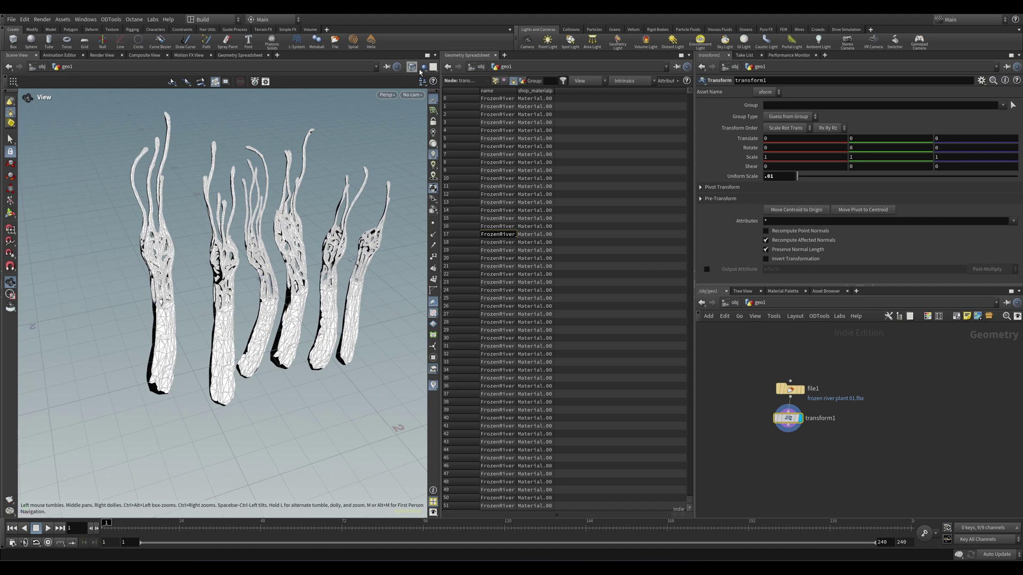
Step: Select the frozen_river_plant_01_fbx subnetwork at /obj, then inspect geo1's primitive attributes
click(754, 414)
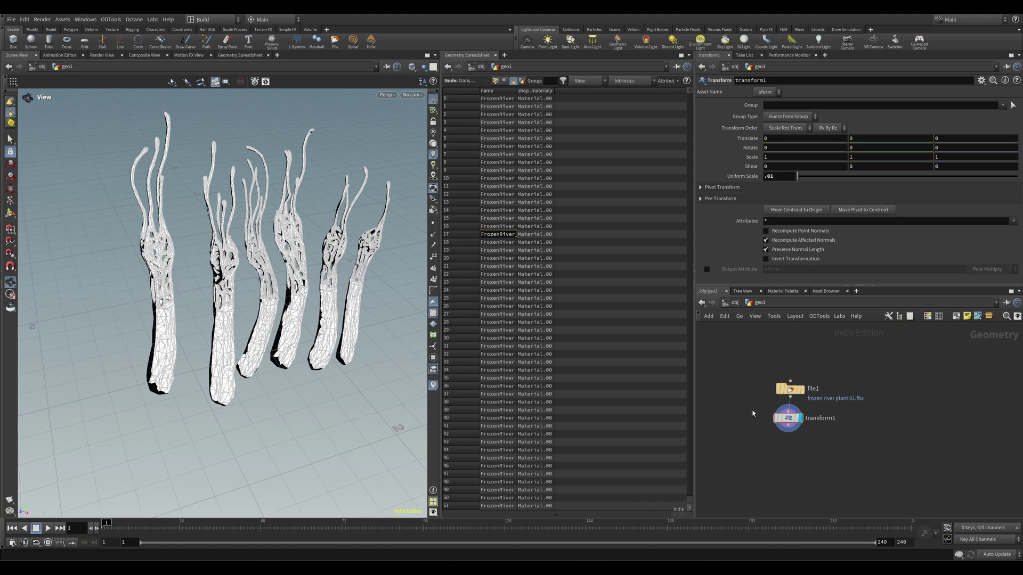
key(u)
click(802, 386)
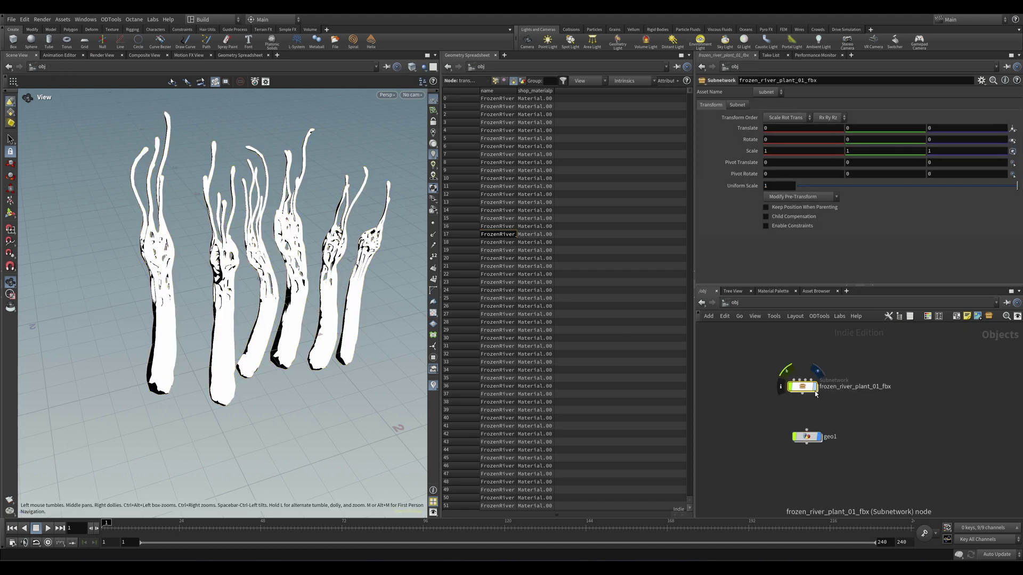
double_click(807, 436)
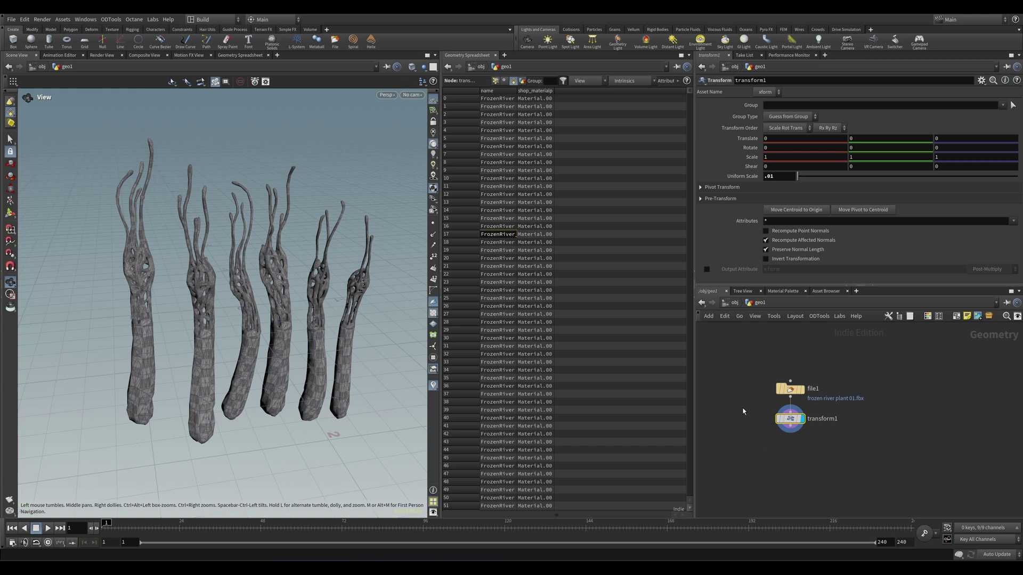
scroll(535, 101, down, 5)
drag(535, 101, 661, 275)
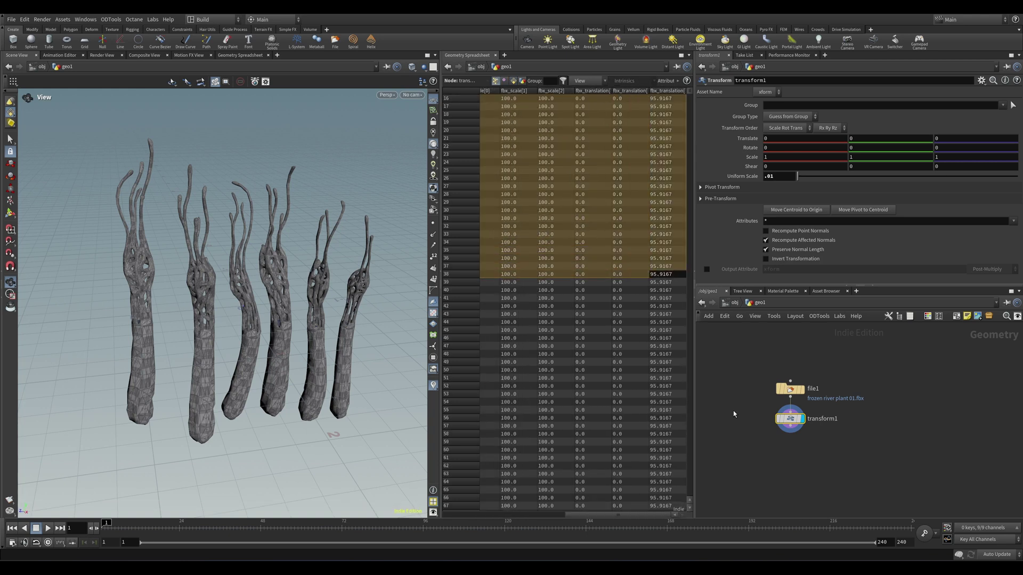
click(513, 80)
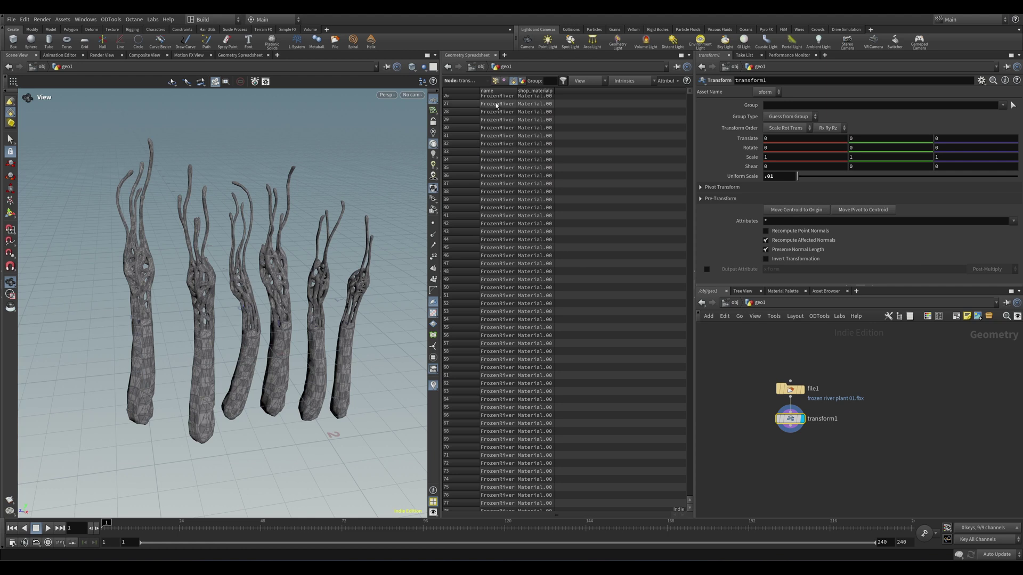
Step: Enter frozen_river_plant_01_fbx, select Camera and materials, frame all, and dive into plant d
key(u)
click(819, 437)
click(819, 393)
double_click(807, 393)
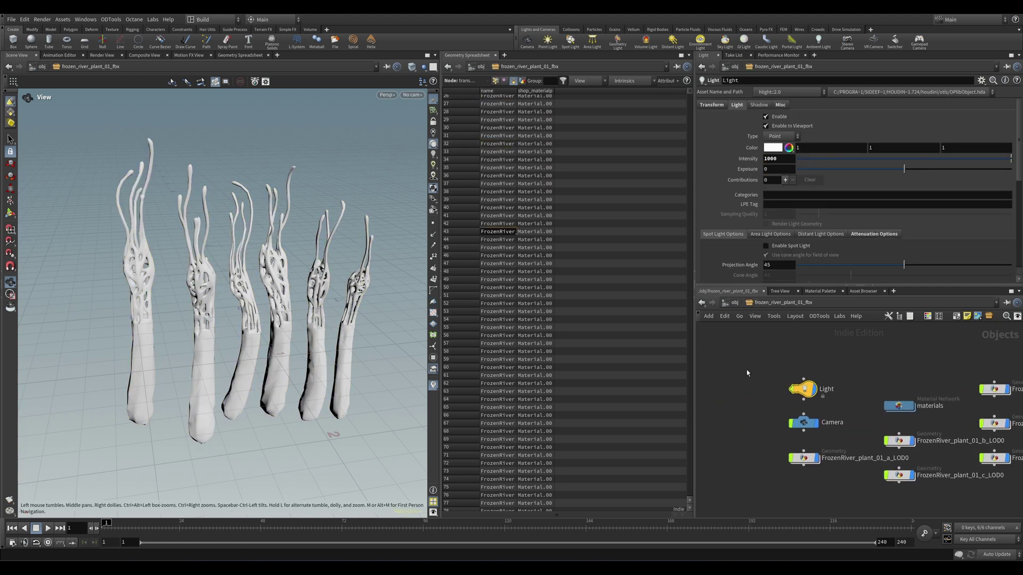
click(764, 421)
click(853, 420)
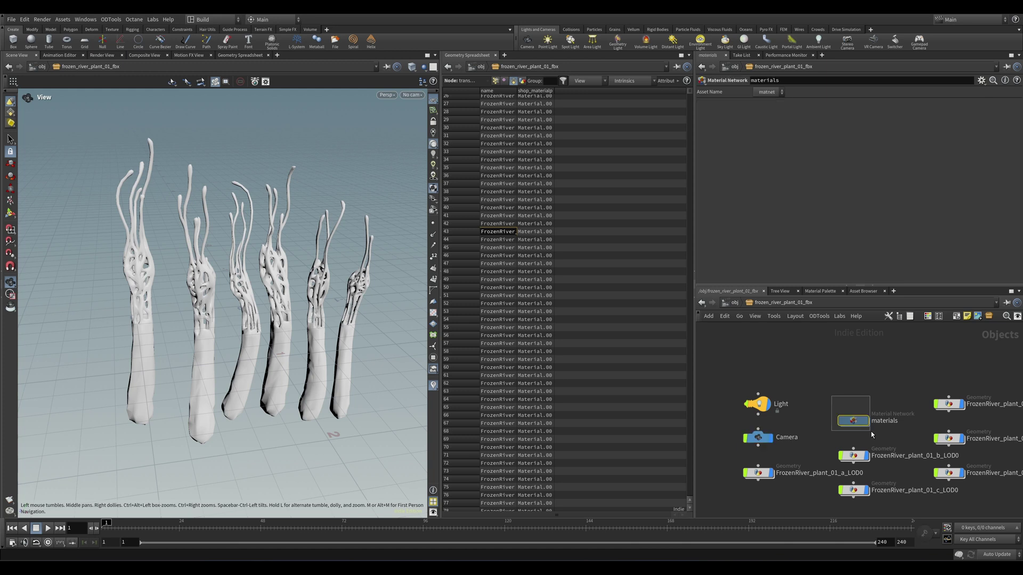
key(h)
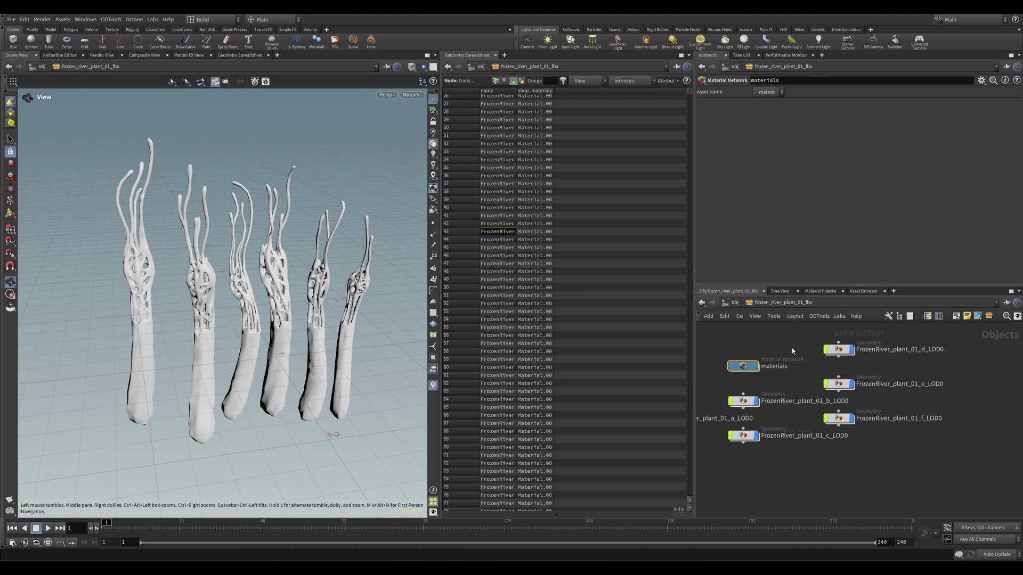
key(i)
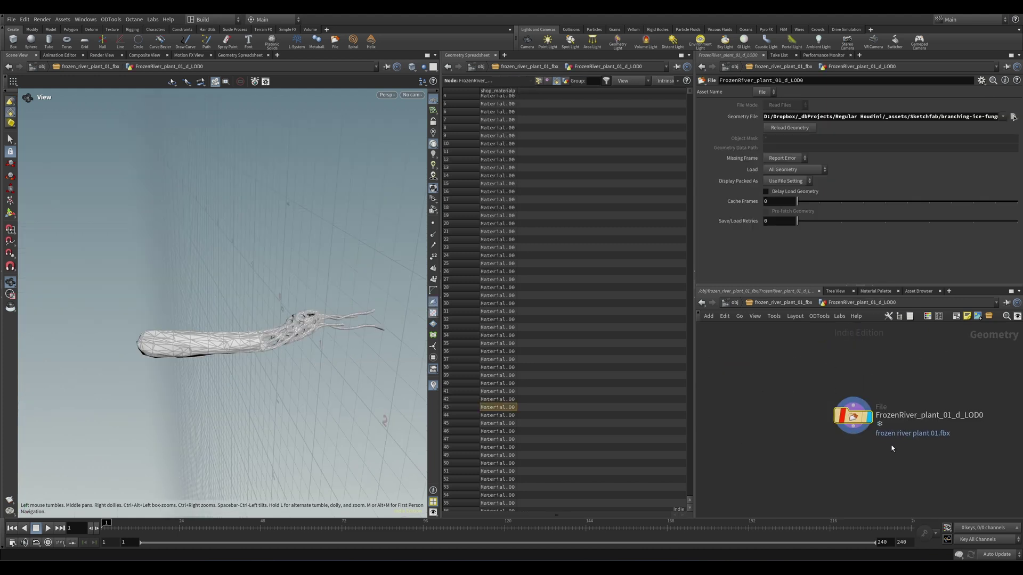
Step: Inspect point positions and the #object path suffixes of plants d and c, then enter plant e
click(539, 81)
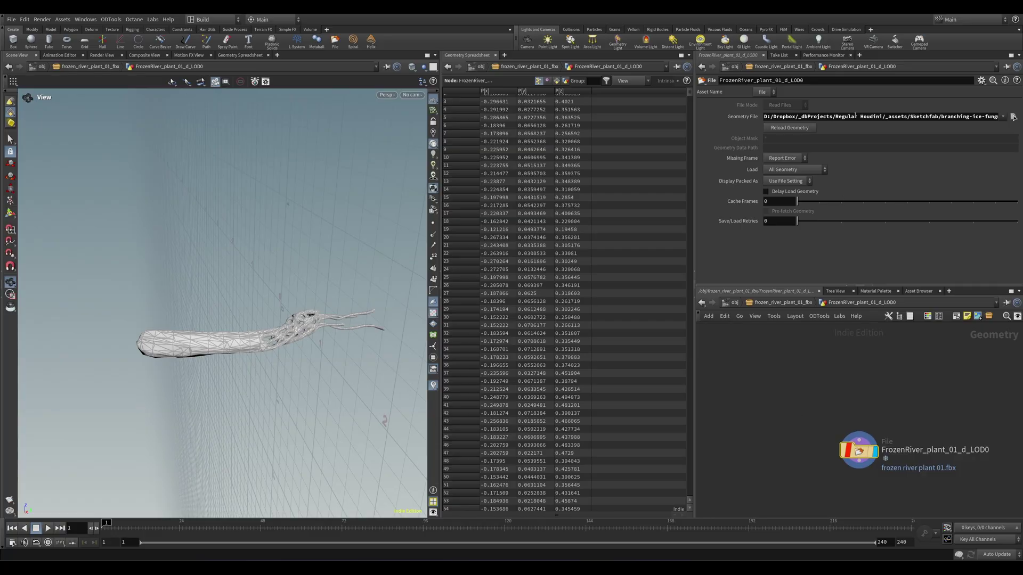
click(850, 117)
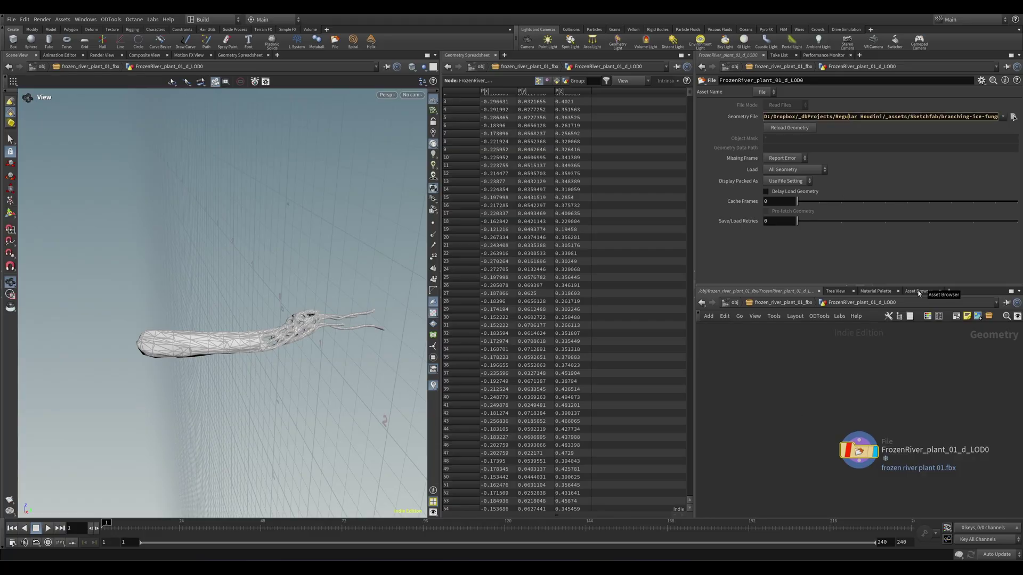
key(End)
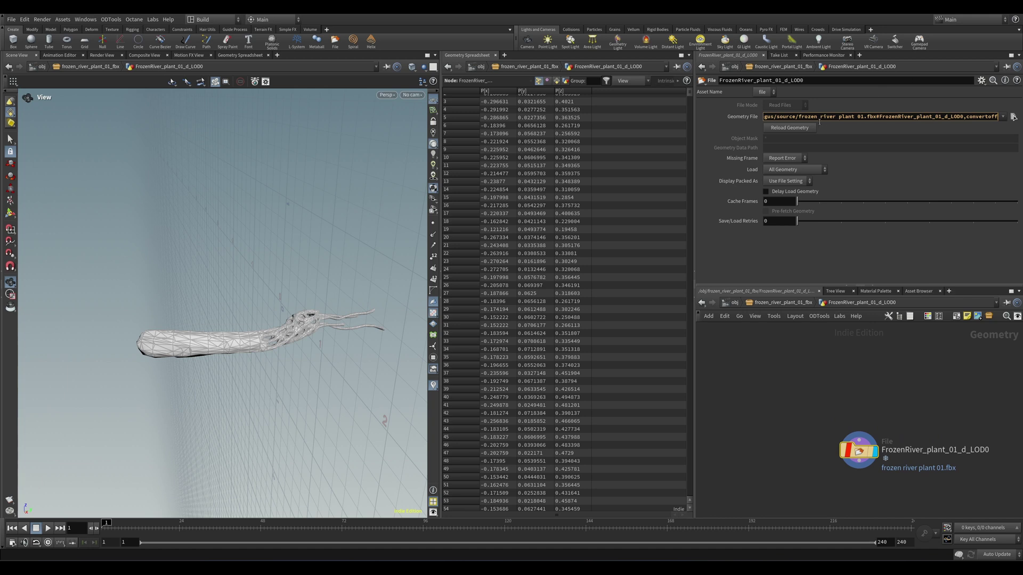
drag(876, 117, 953, 117)
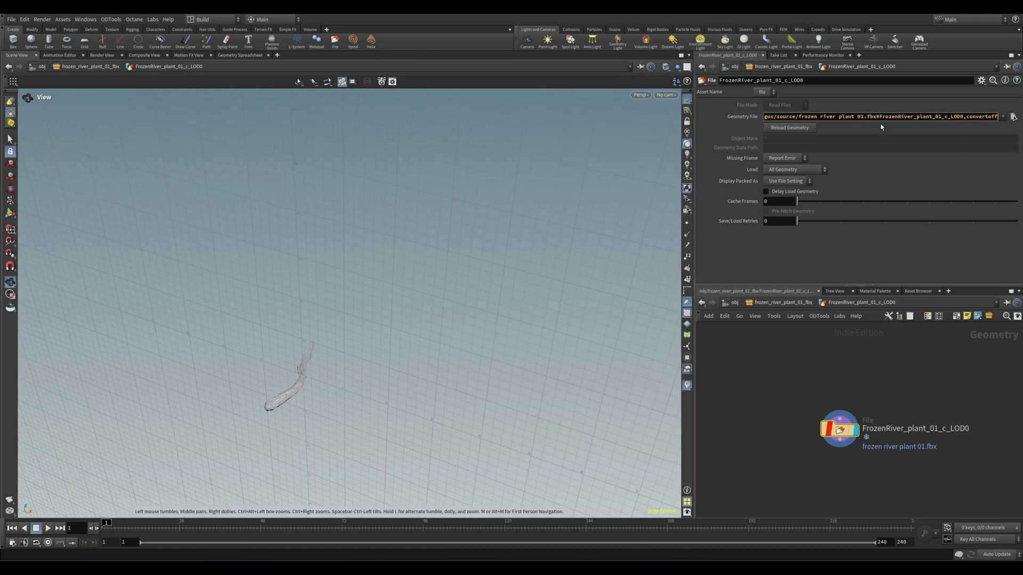
drag(842, 117, 951, 117)
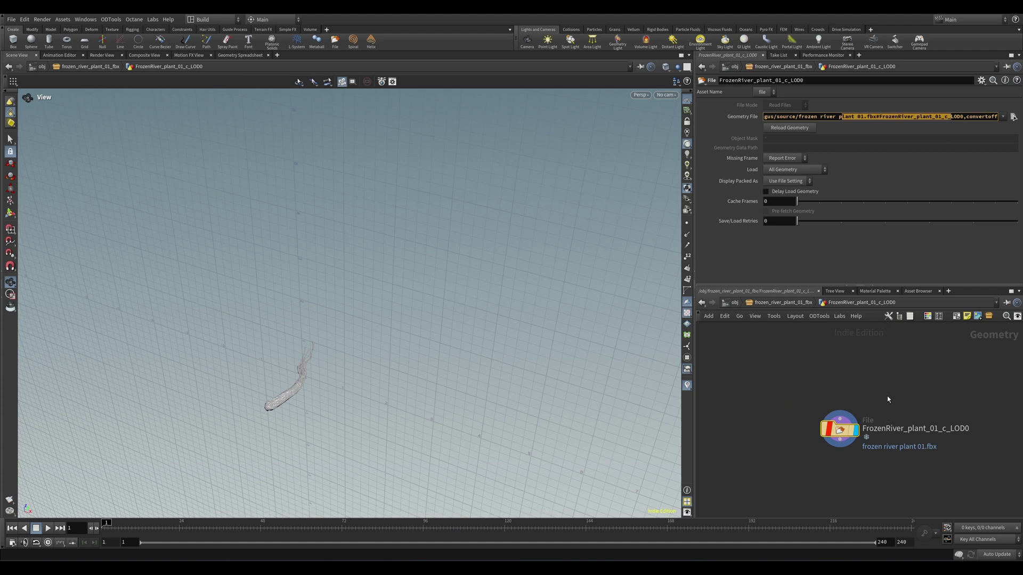
key(u)
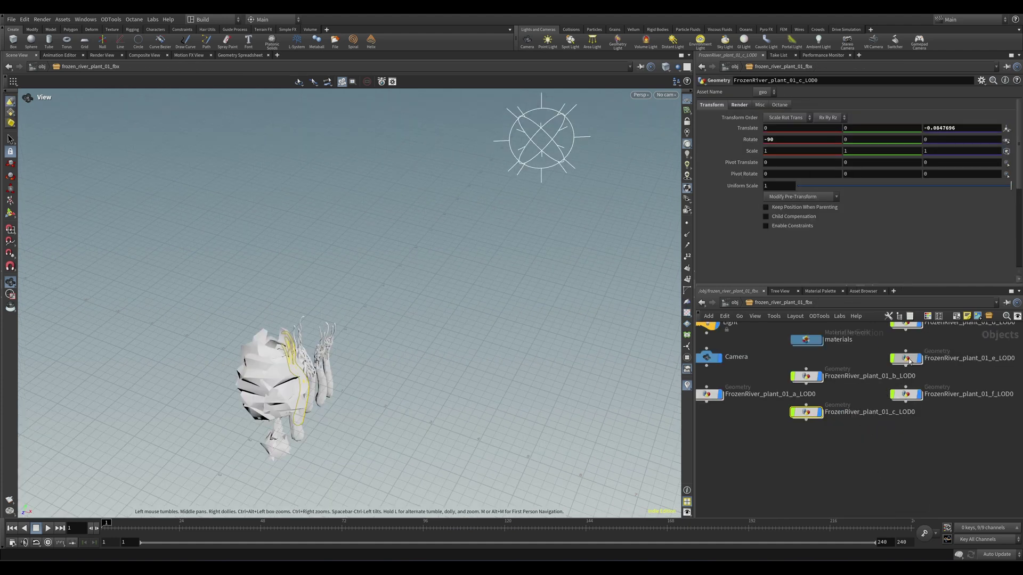
double_click(907, 359)
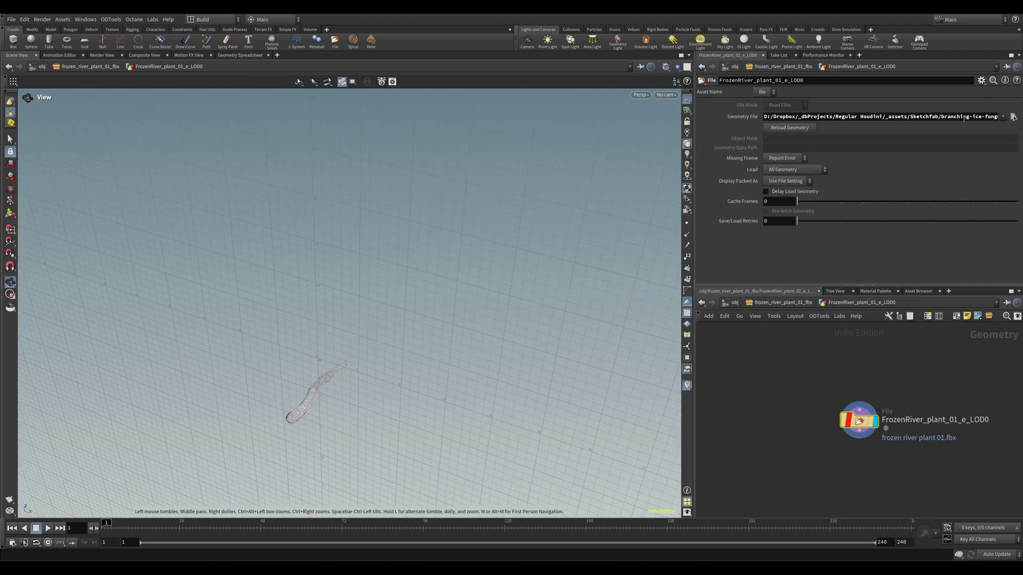
Step: Compare the -90 Rotate X and Translate Z offsets of plants d, e and f, then auto-layout the network
key(u)
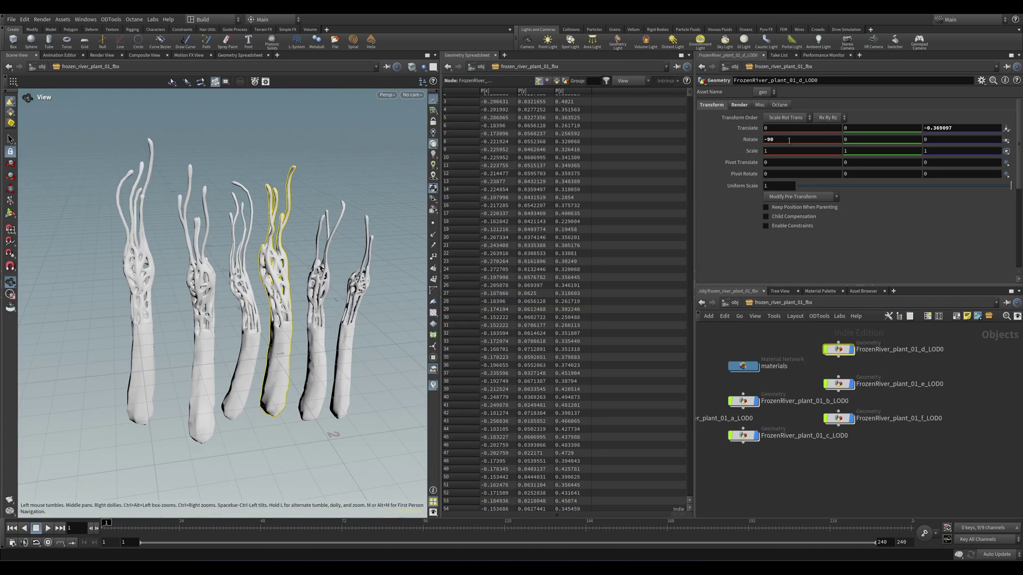
click(765, 140)
click(951, 128)
click(838, 383)
click(972, 129)
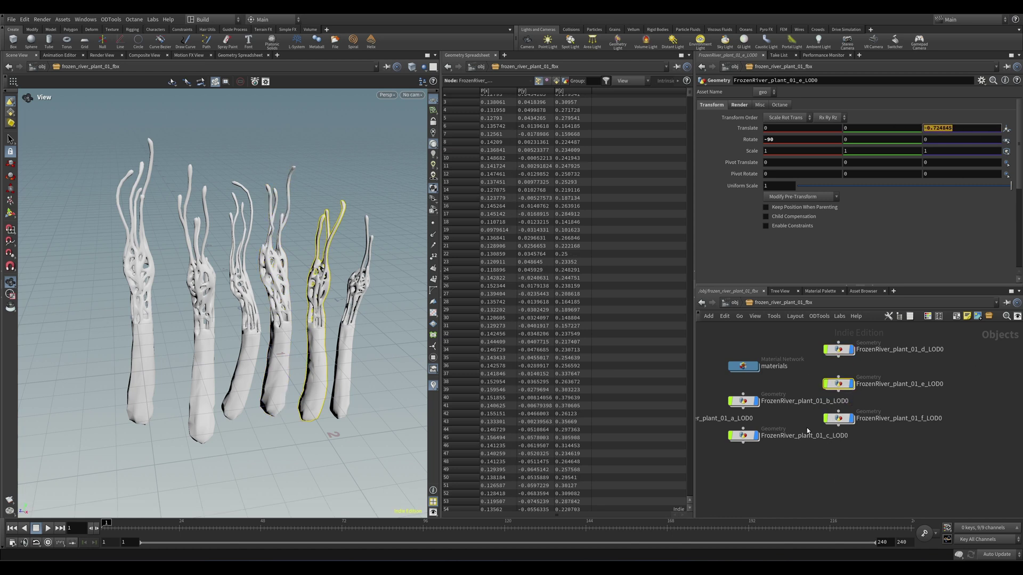
click(838, 419)
click(946, 128)
key(l)
click(785, 463)
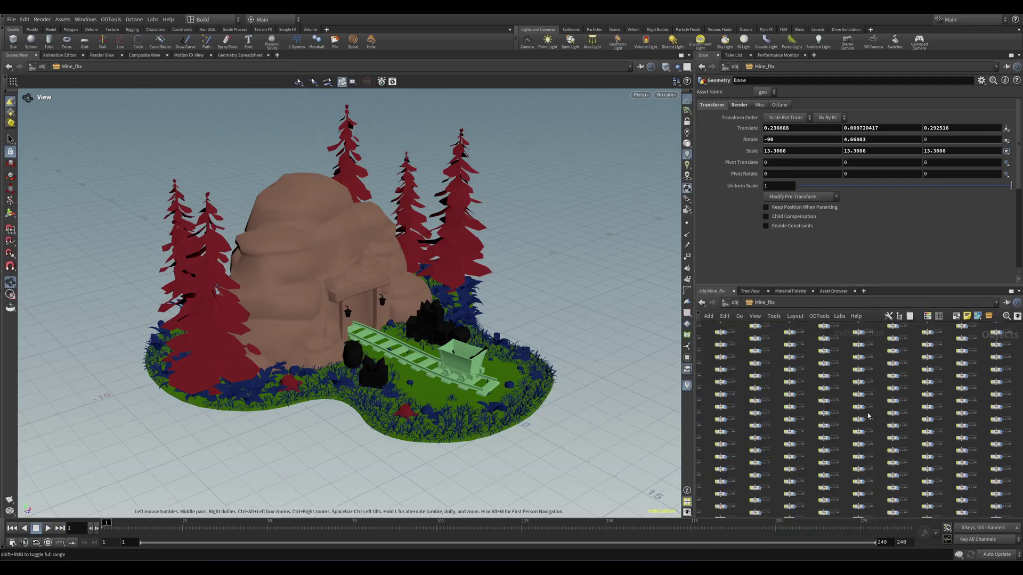
Step: Pan the Mine_fbx network and show info for the Stone_3_Low_POLY_002 node
middle_drag(897, 422, 933, 437)
middle_click(940, 445)
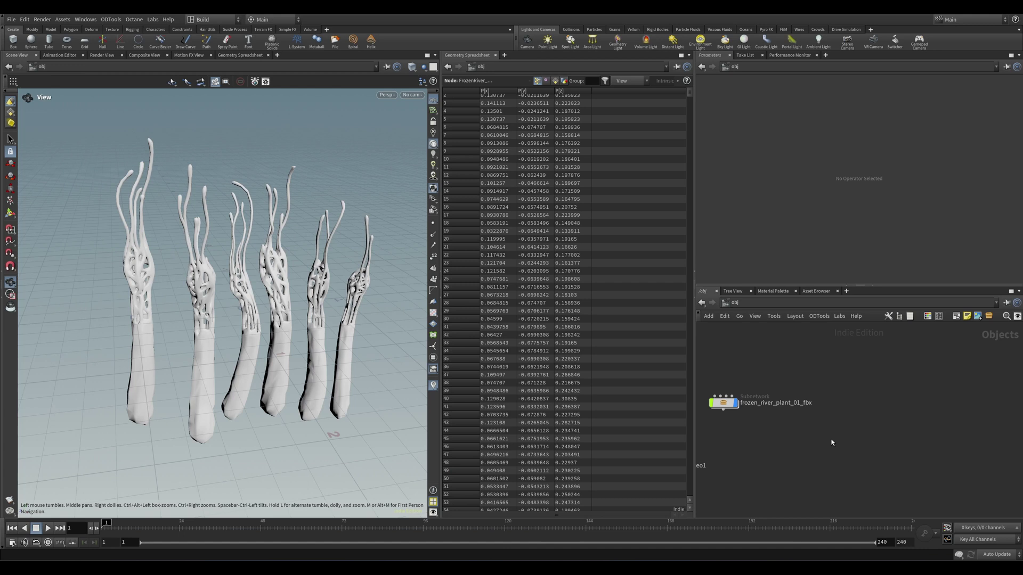
Step: Create a geo2 object beside the FBX subnetwork and dive inside it
key(Tab)
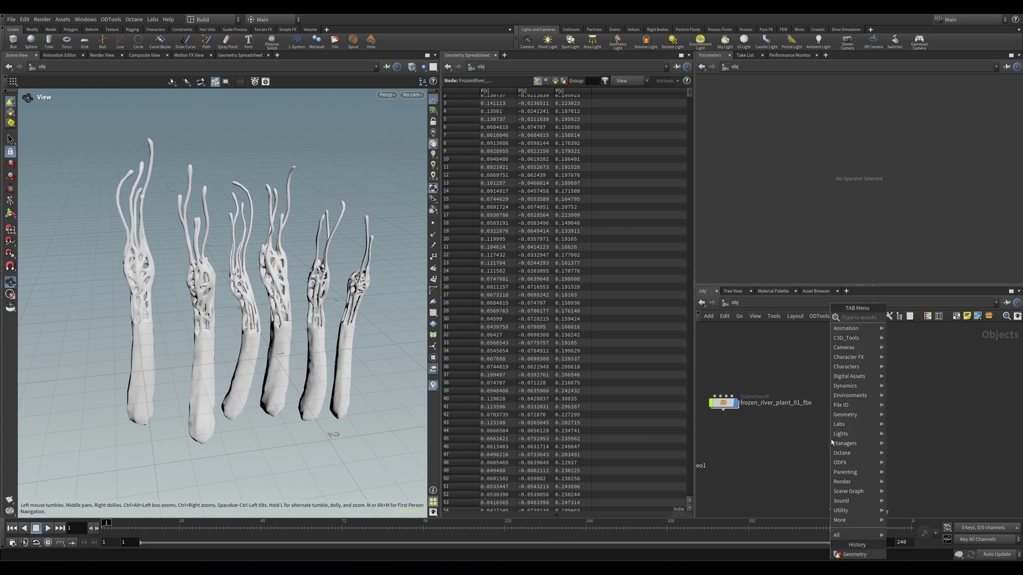
text(geo)
key(Return)
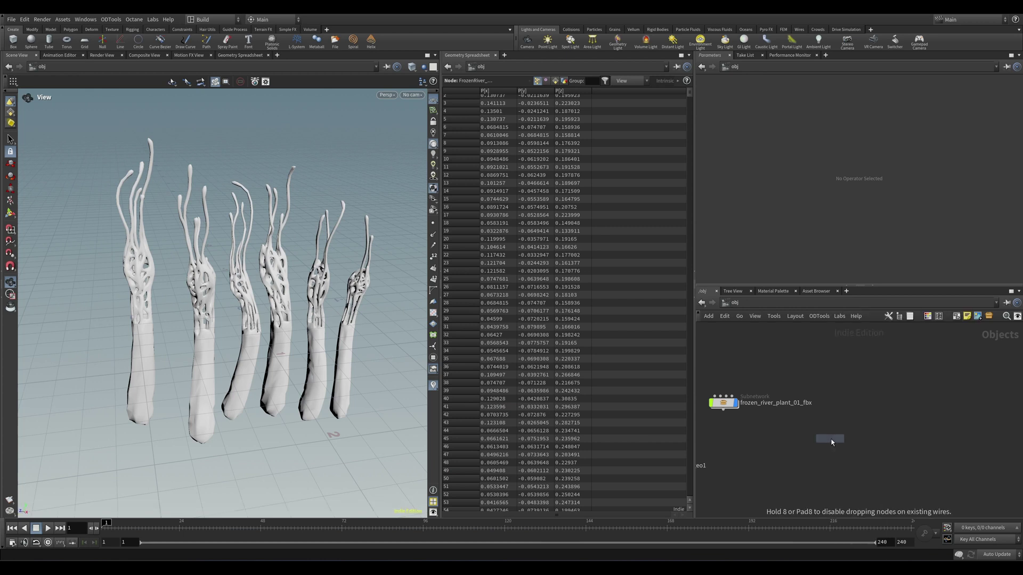
click(832, 431)
drag(833, 429, 832, 402)
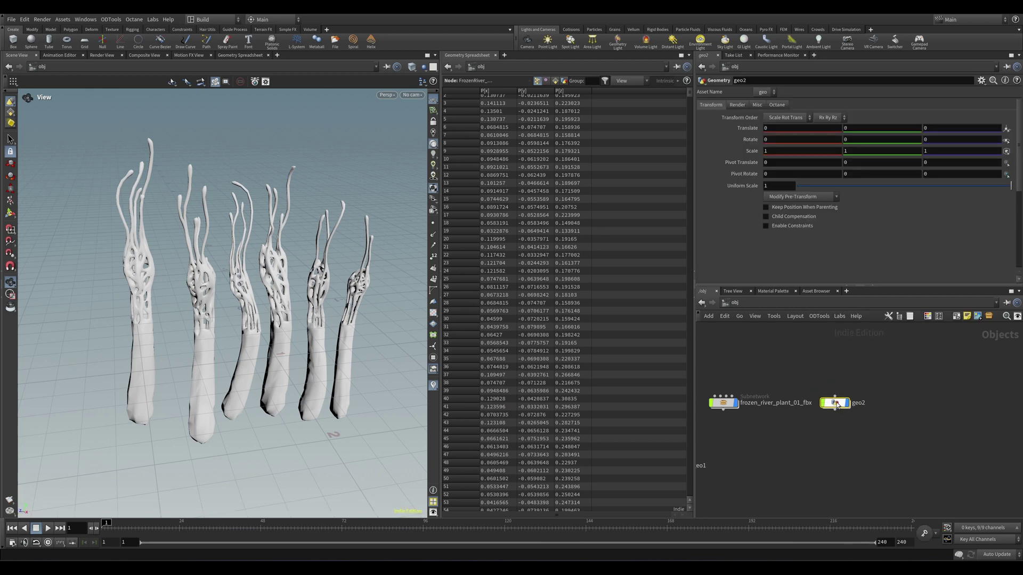
double_click(831, 402)
Step: Add an Object Merge with 6 objects, setting Object 1 to FrozenRiver_plant_01_a_LOD0
key(Tab)
text(ob)
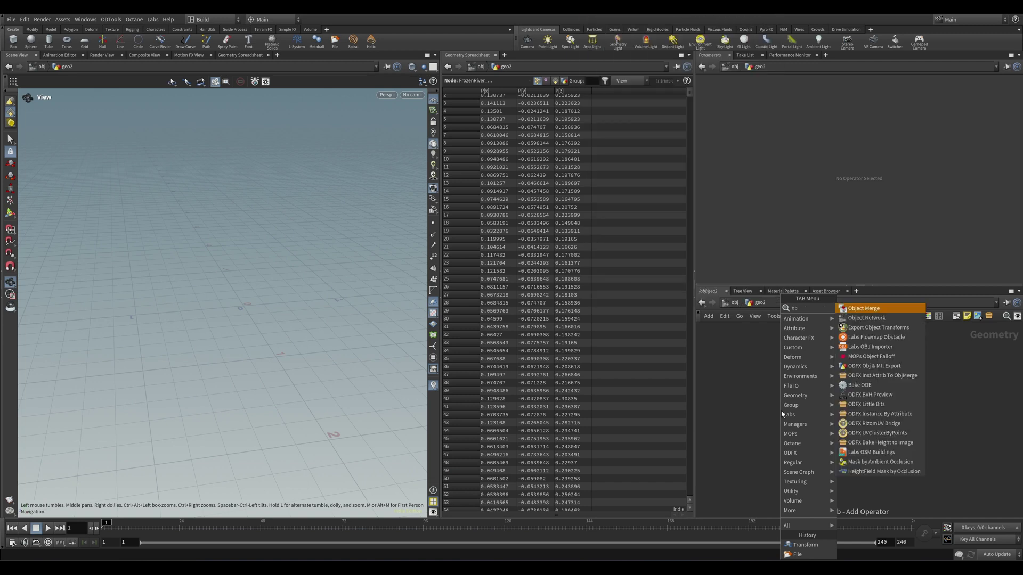
key(Return)
click(797, 400)
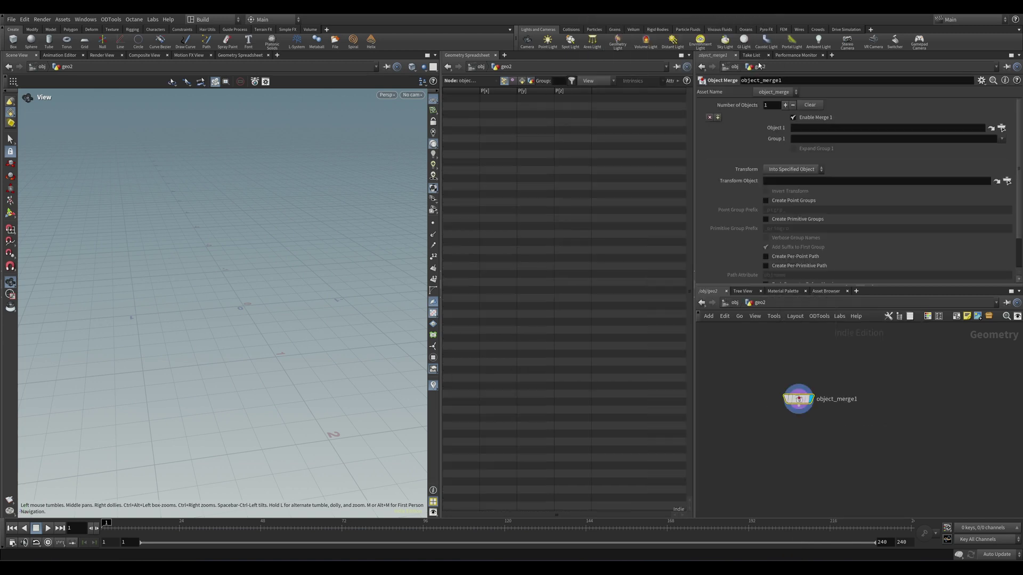
click(786, 105)
click(786, 105)
click(786, 105)
click(786, 105)
click(786, 105)
click(1001, 128)
click(928, 76)
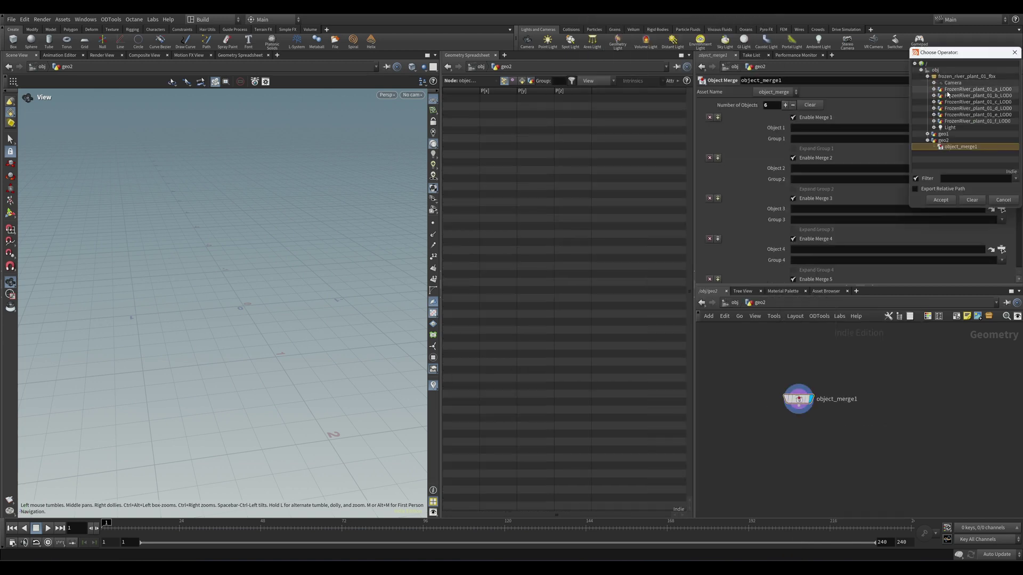
double_click(950, 90)
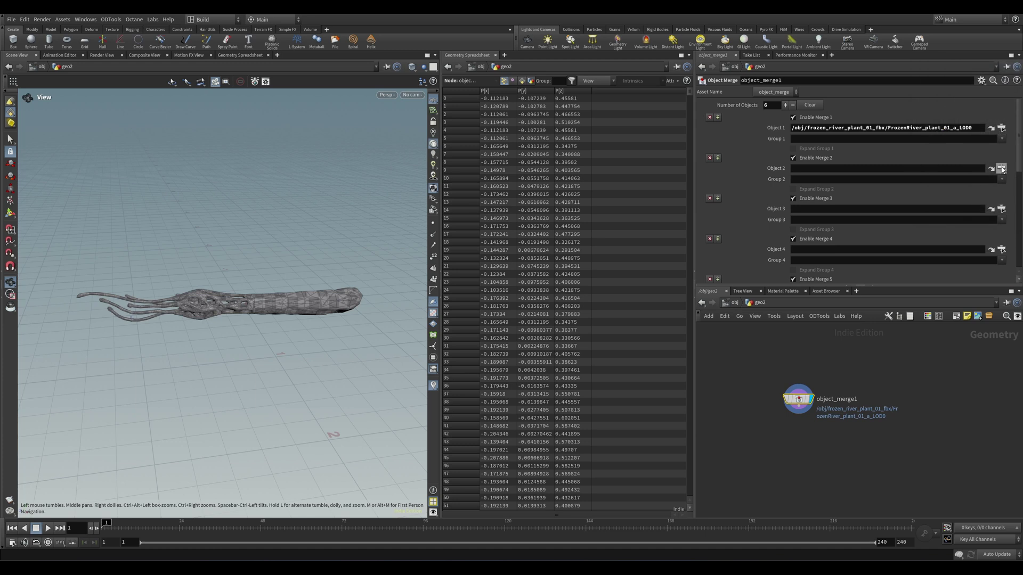
Step: Fill the remaining slots with the other plant LOD0 objects and set Transform to Into This Object
click(1001, 168)
click(938, 136)
shift+click(938, 170)
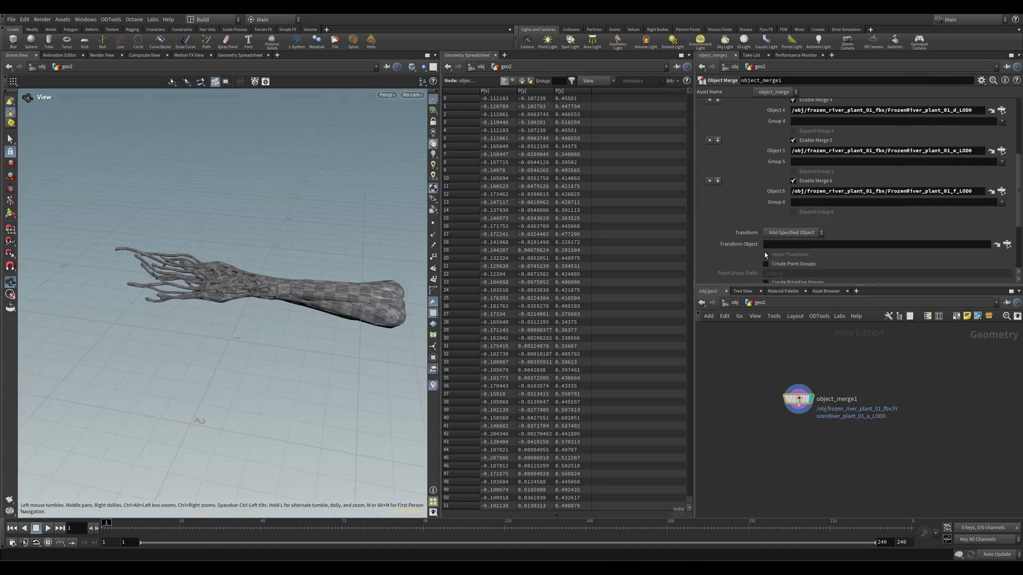
click(991, 187)
scroll(805, 232, down, 5)
click(806, 233)
click(788, 248)
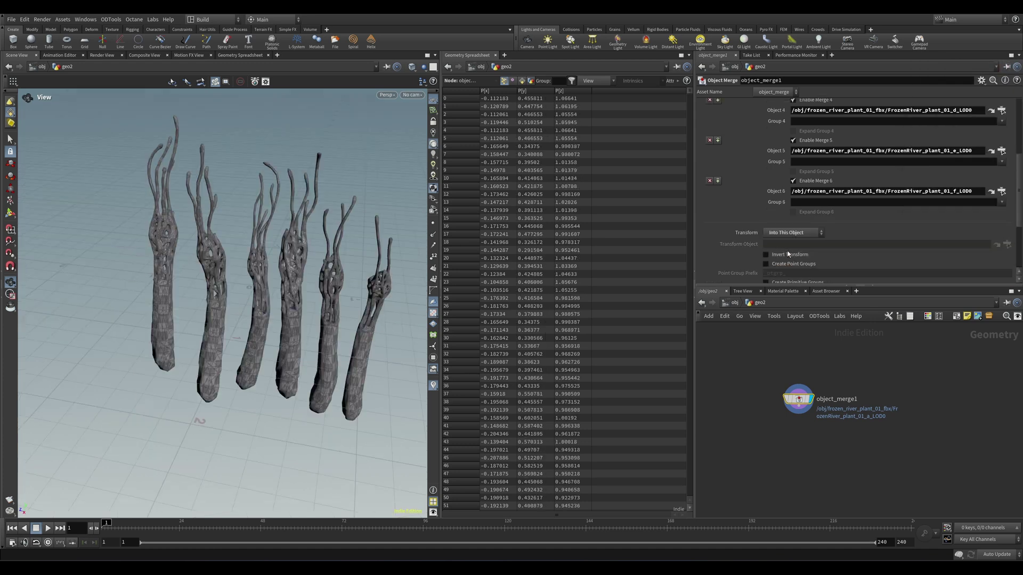
middle_drag(275, 305, 254, 323)
mouse_move(254, 323)
mouse_down()
mouse_move(302, 325)
mouse_move(261, 327)
mouse_up()
Step: Check the plant d LOD0 object in the FBX subnet, then reposition object_merge1 in geo2
key(u)
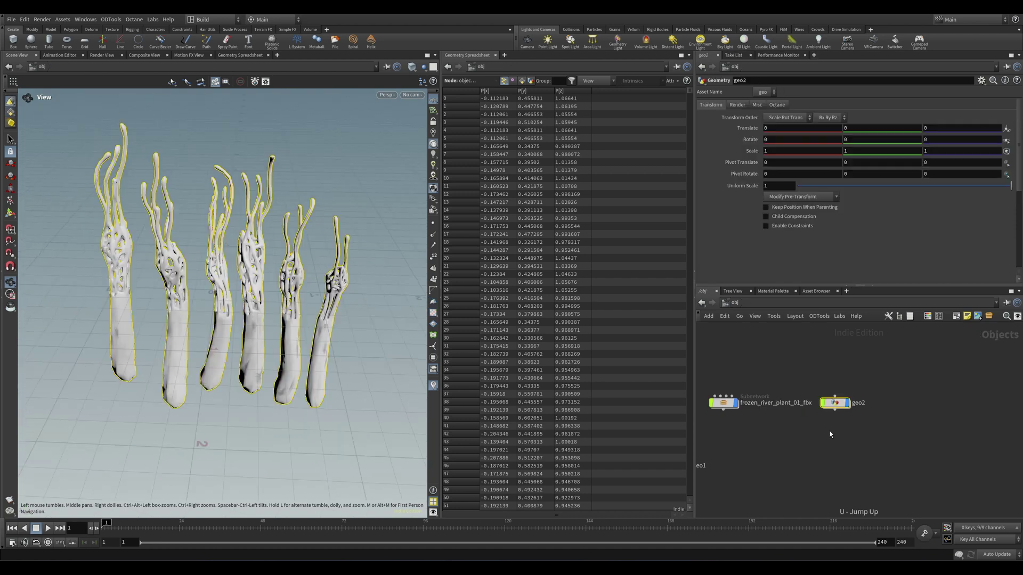
double_click(738, 410)
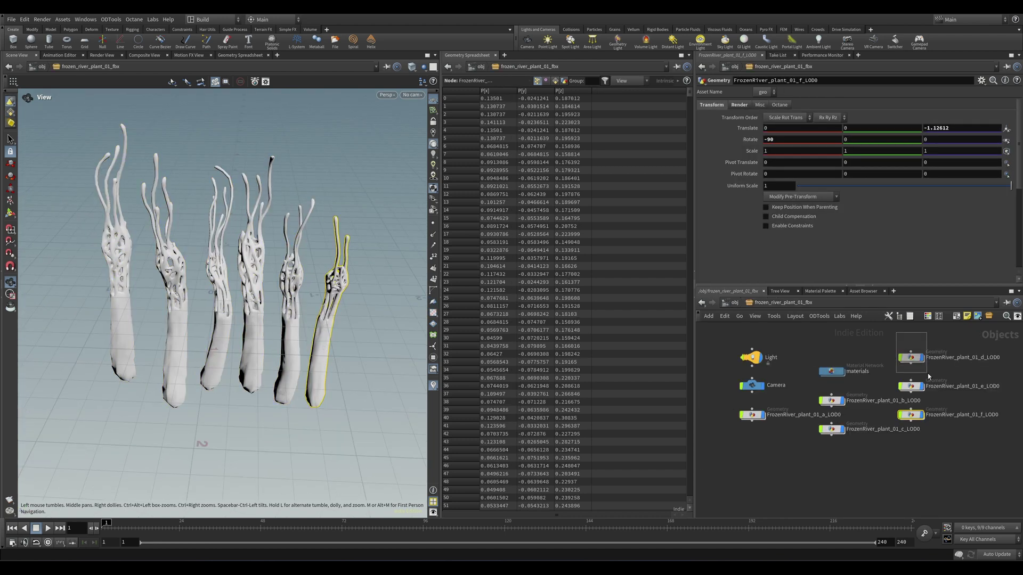
click(912, 358)
key(u)
double_click(835, 404)
drag(784, 405, 812, 391)
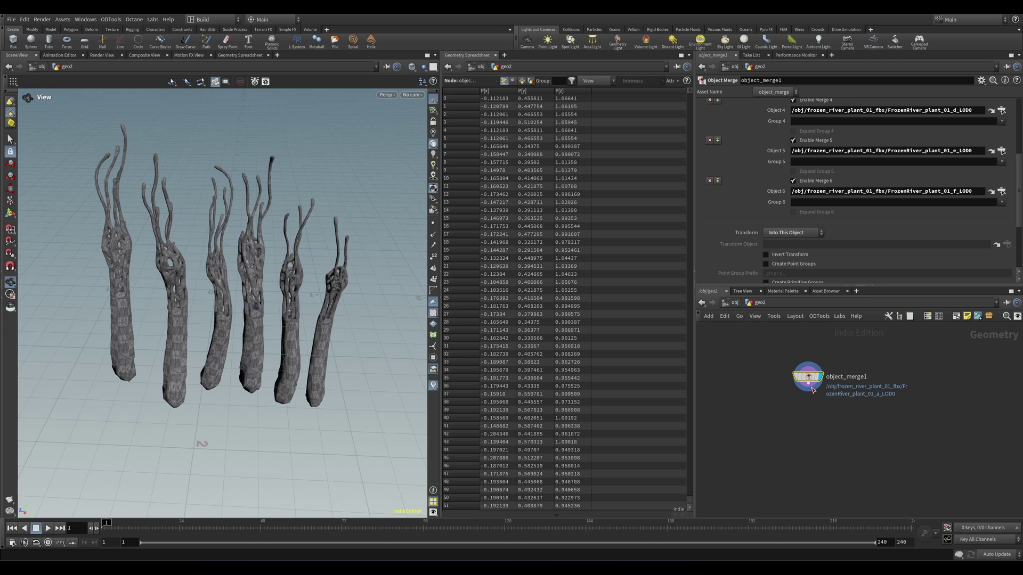
Step: Add a For-Each Connected Piece loop under object_merge1, display foreach_end1, and test Single Pass
key(Tab)
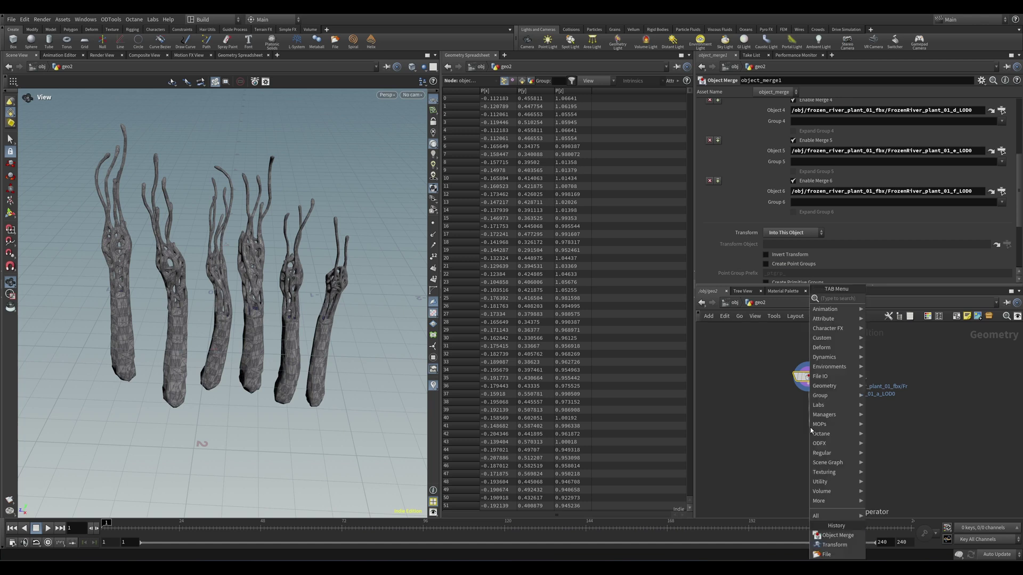
text(for)
key(Down)
key(Down)
key(Down)
key(Down)
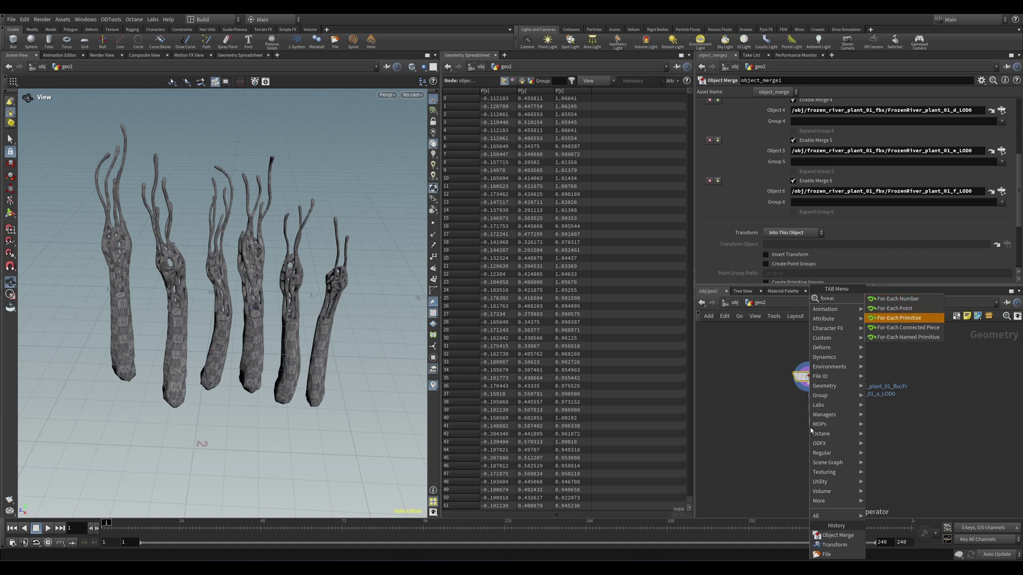
key(Return)
click(810, 430)
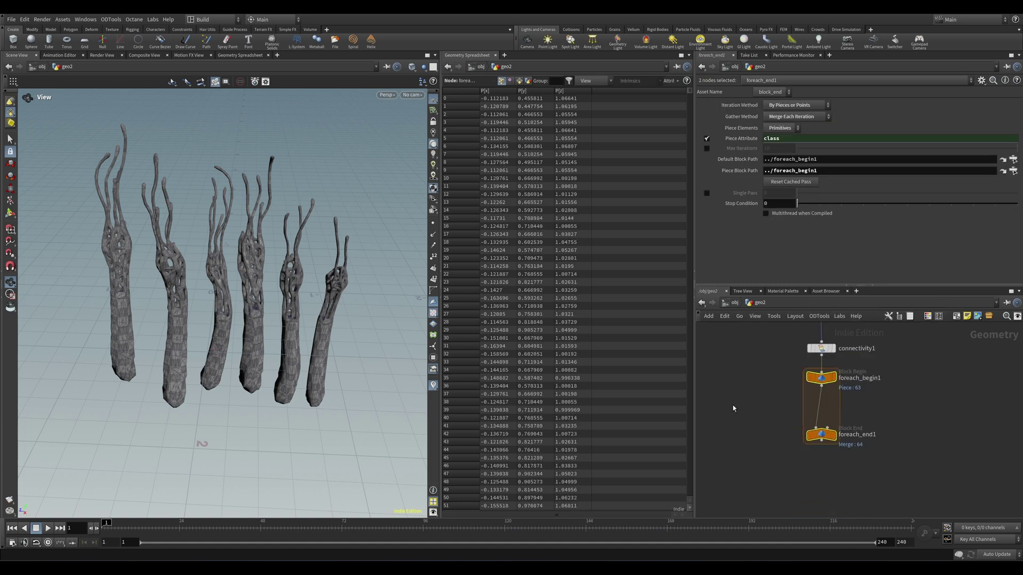
drag(823, 437, 823, 441)
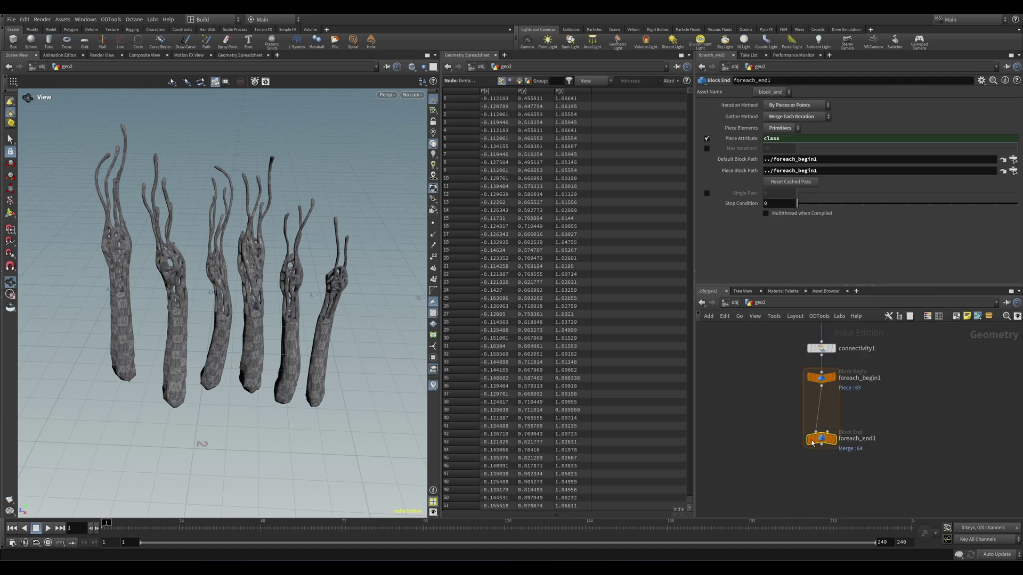
click(838, 441)
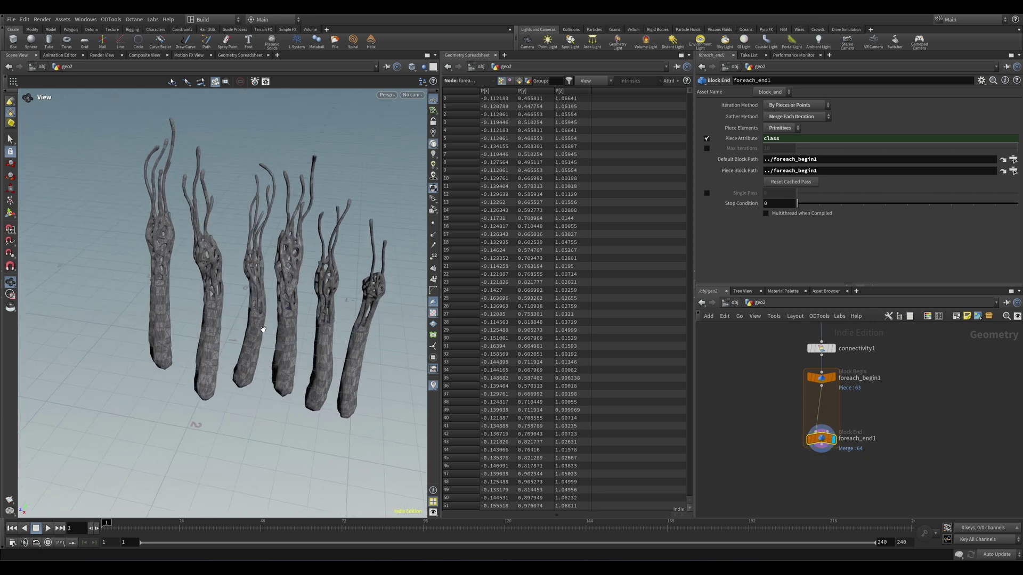
click(707, 192)
middle_drag(768, 191, 895, 187)
click(821, 348)
Step: Enable Pack Geometry Before Merging on object_merge1 and turn off Single Pass to show all six plants
click(815, 381)
scroll(850, 218, down, 3)
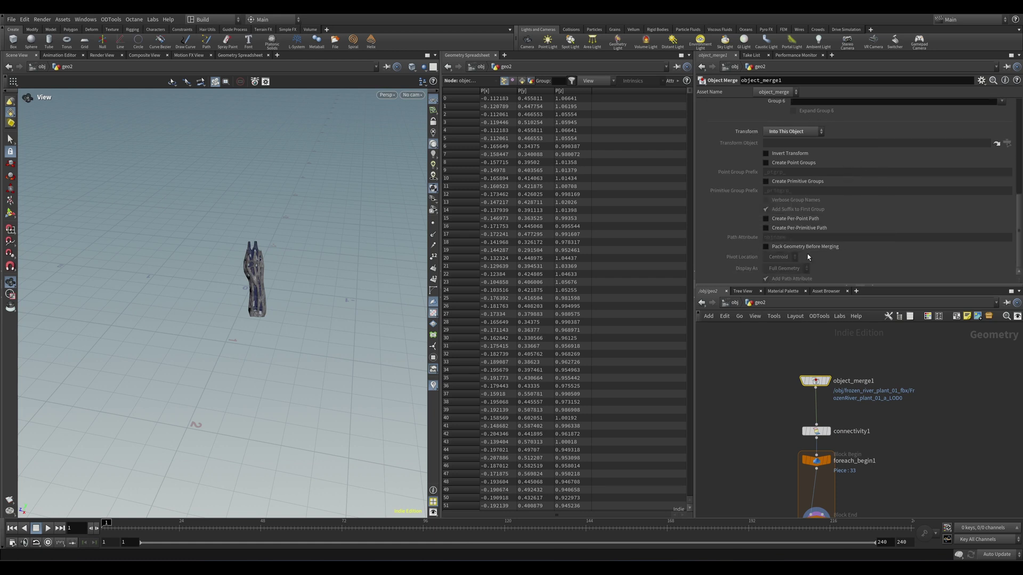
click(766, 247)
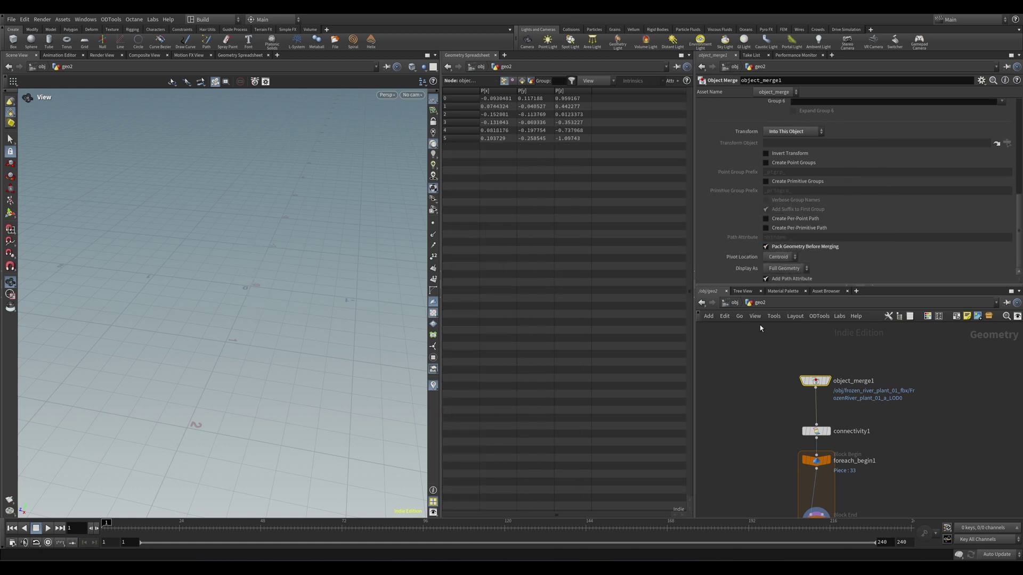
middle_drag(765, 401, 758, 340)
click(809, 461)
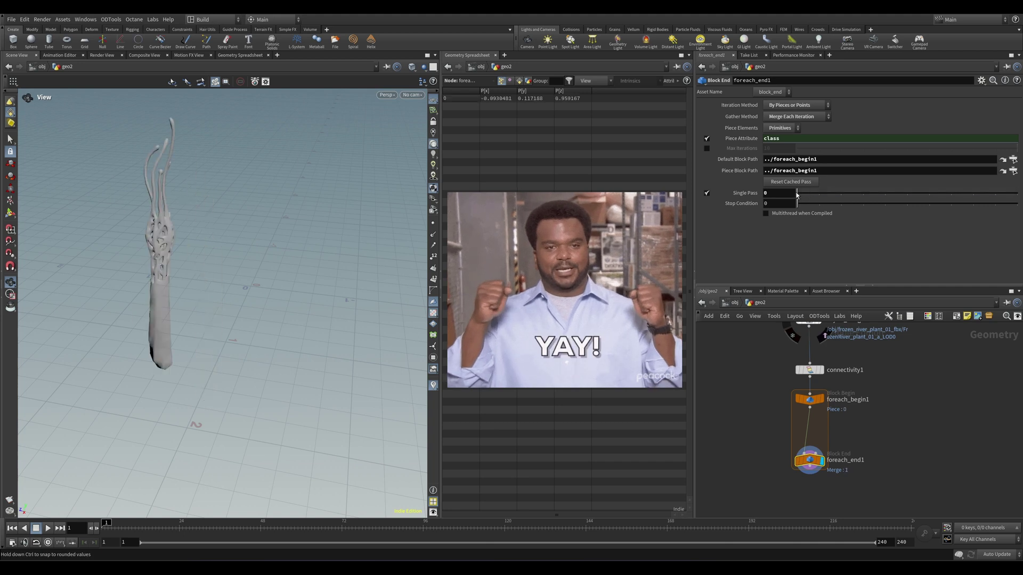
drag(798, 195, 762, 195)
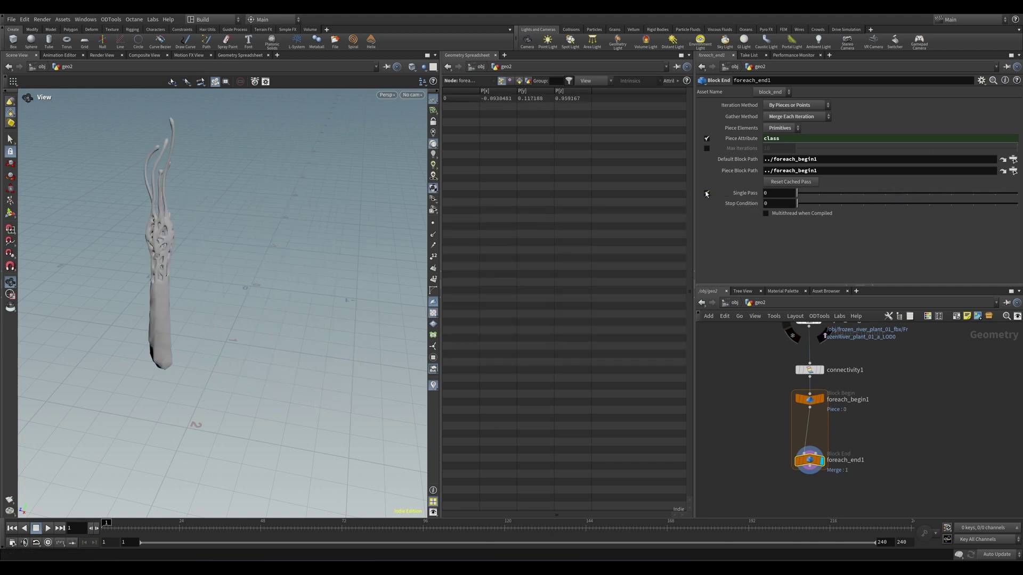
click(707, 194)
drag(267, 266, 298, 258)
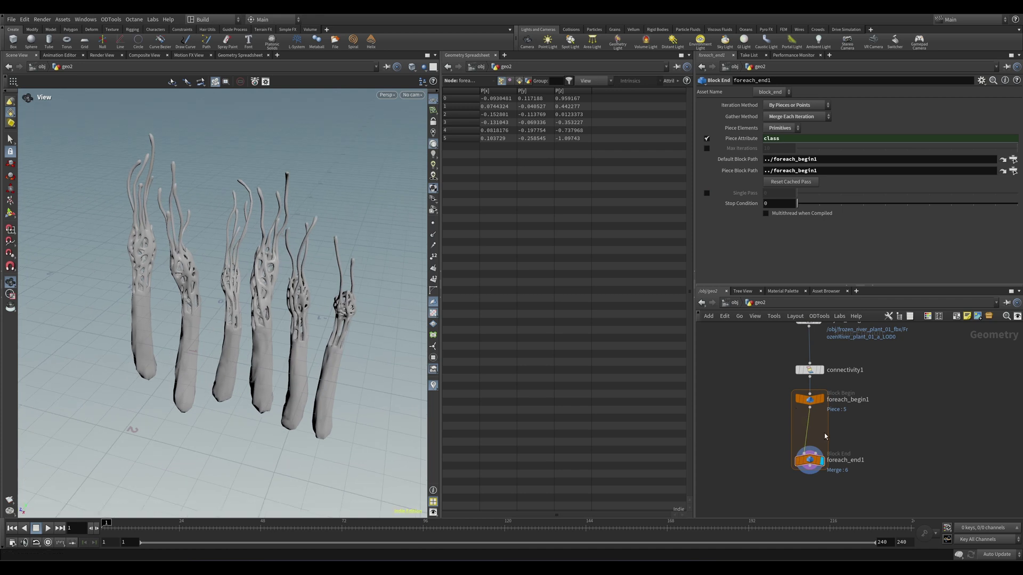
Step: Insert matchsize1 between foreach_begin1 and foreach_end1 with Justify Y set to Min
key(Tab)
text(matchsi)
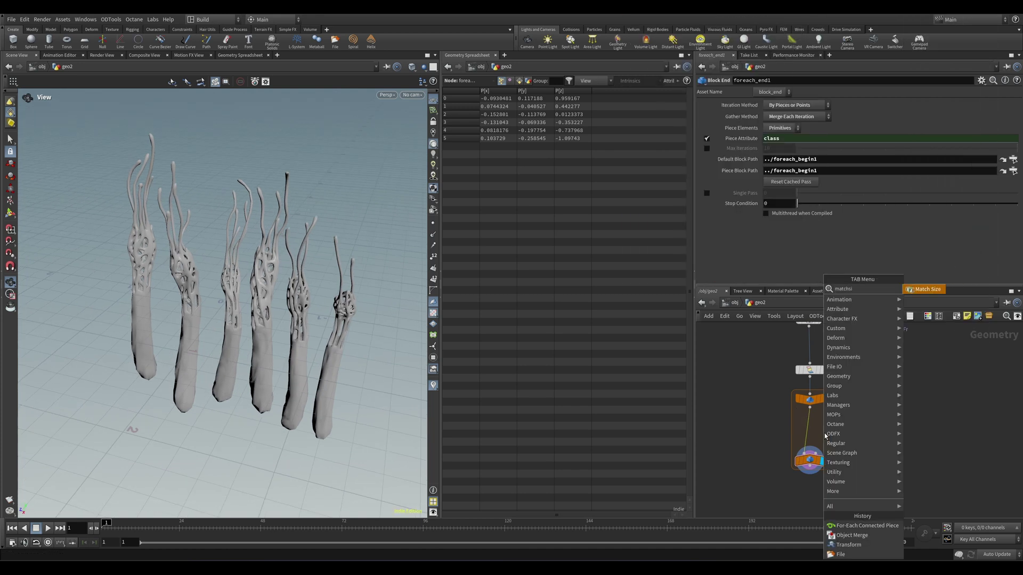
key(Return)
click(818, 438)
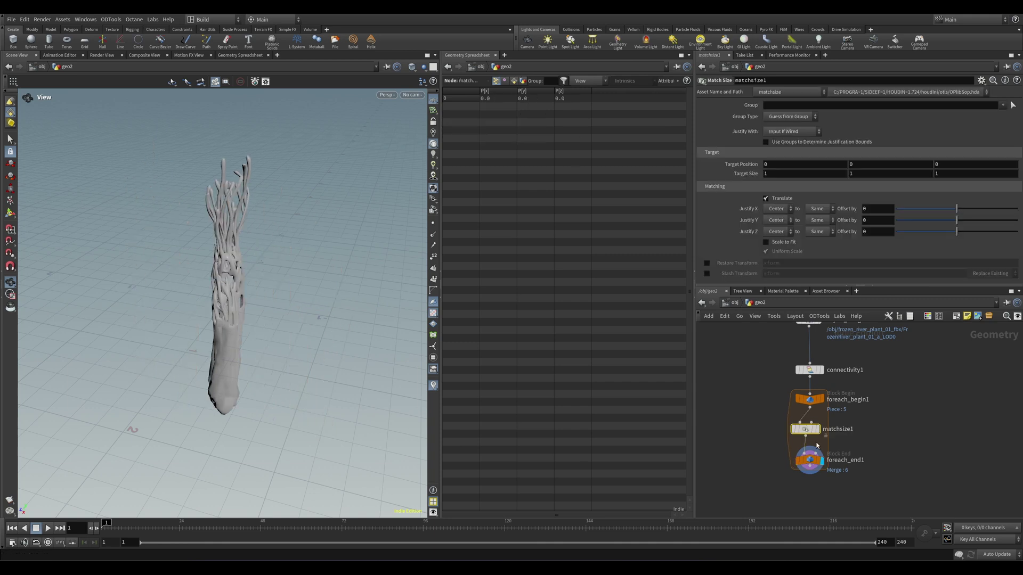
click(779, 220)
click(775, 241)
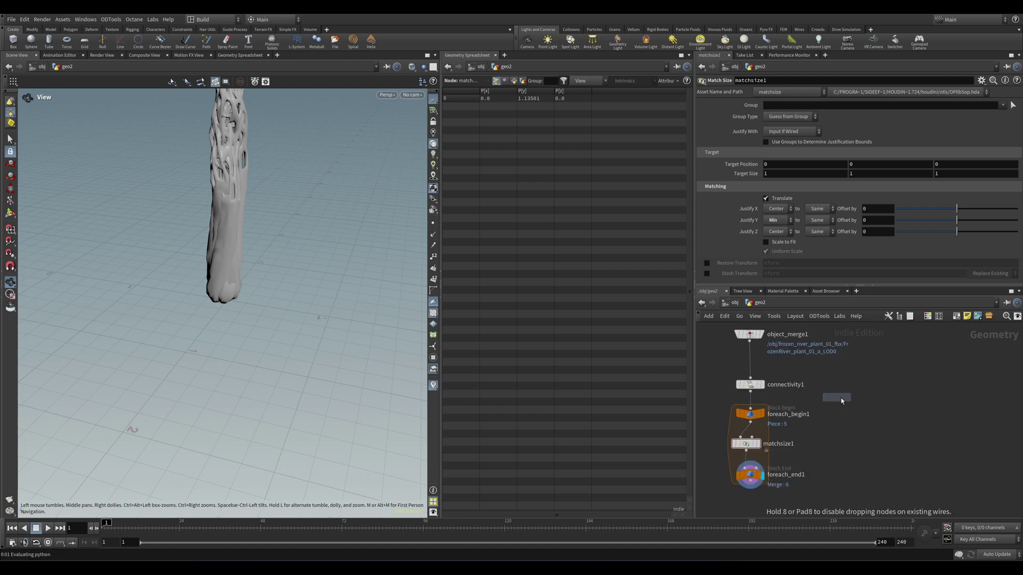
Step: Add a grid, a Scatter node, and an Attribute Adjust Integer below it
click(864, 385)
key(Tab)
text(scatter)
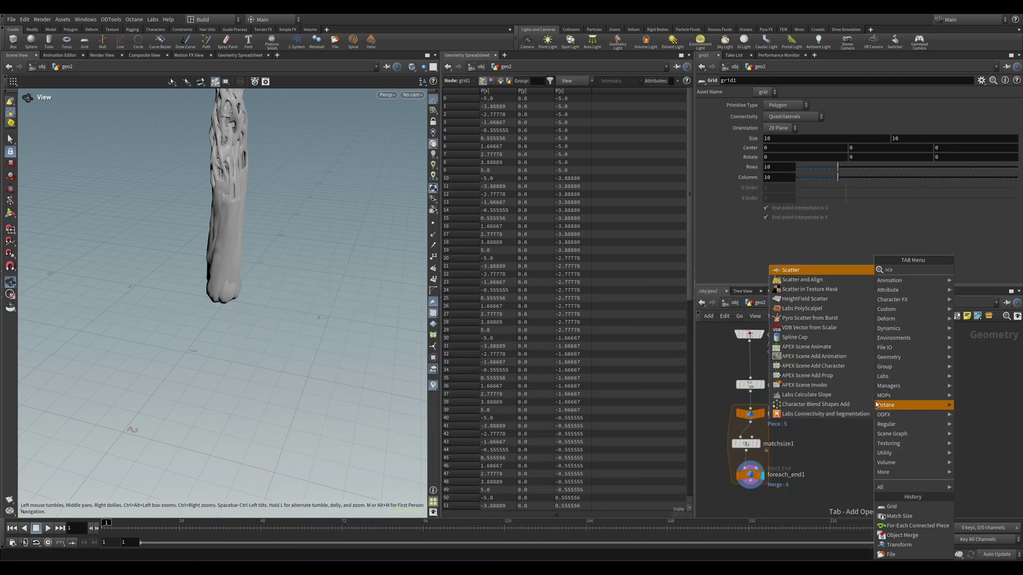
key(Return)
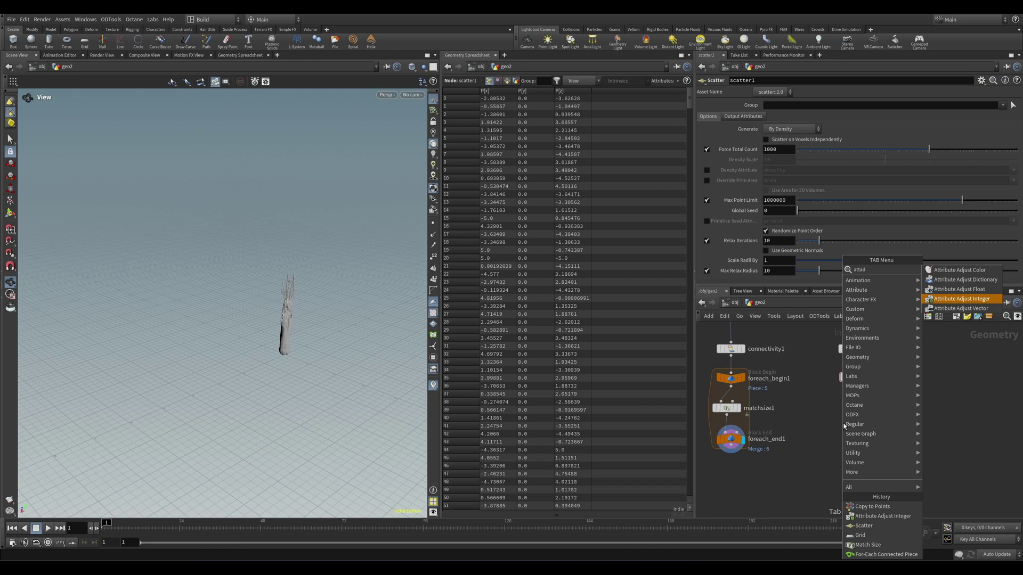
key(Return)
click(859, 410)
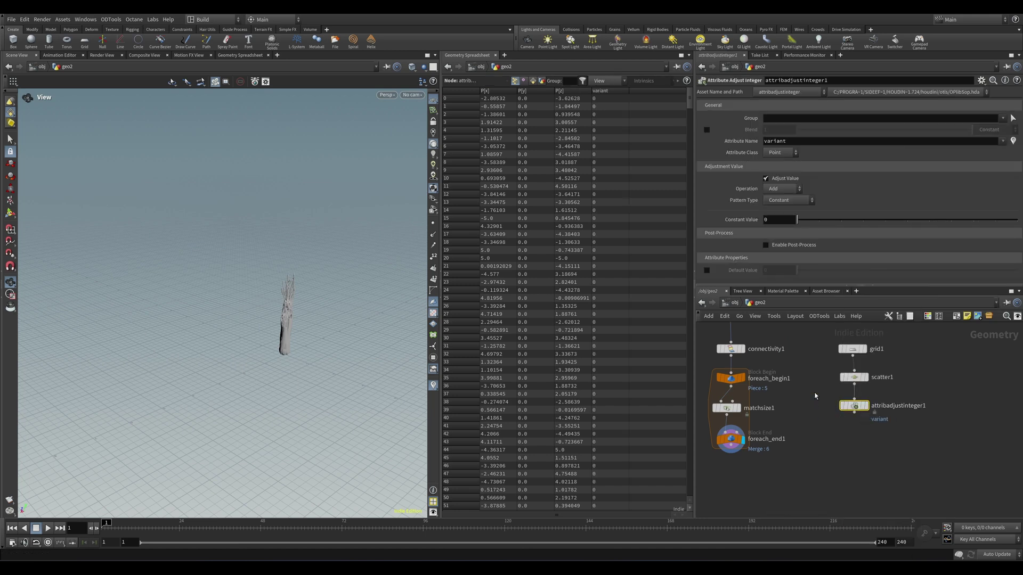
Step: Set the adjusted attribute to 'name' and add copytopoints1 to instance plants on the points
click(801, 143)
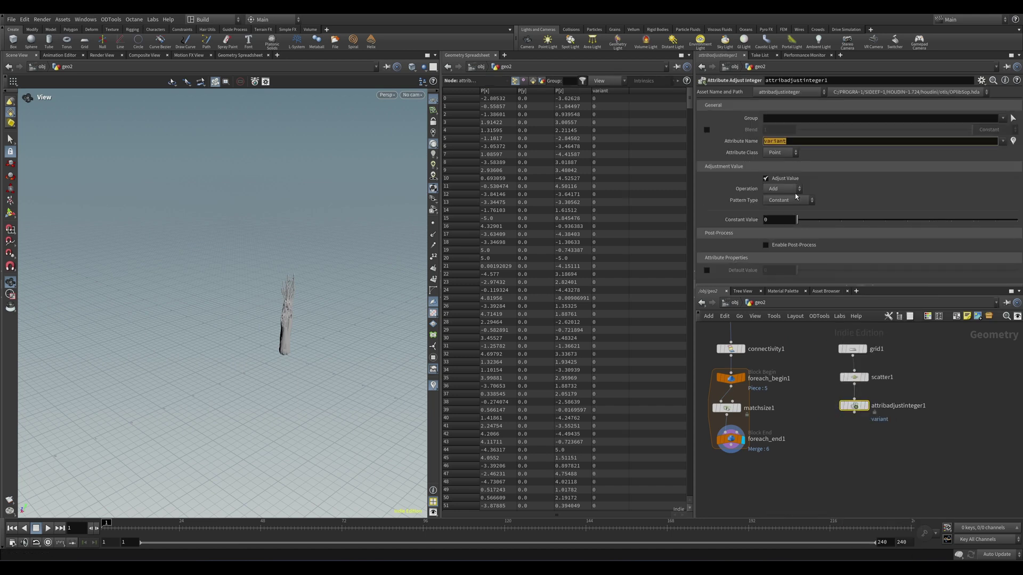
text(bname)
key(Home)
key(Delete)
key(Return)
click(815, 477)
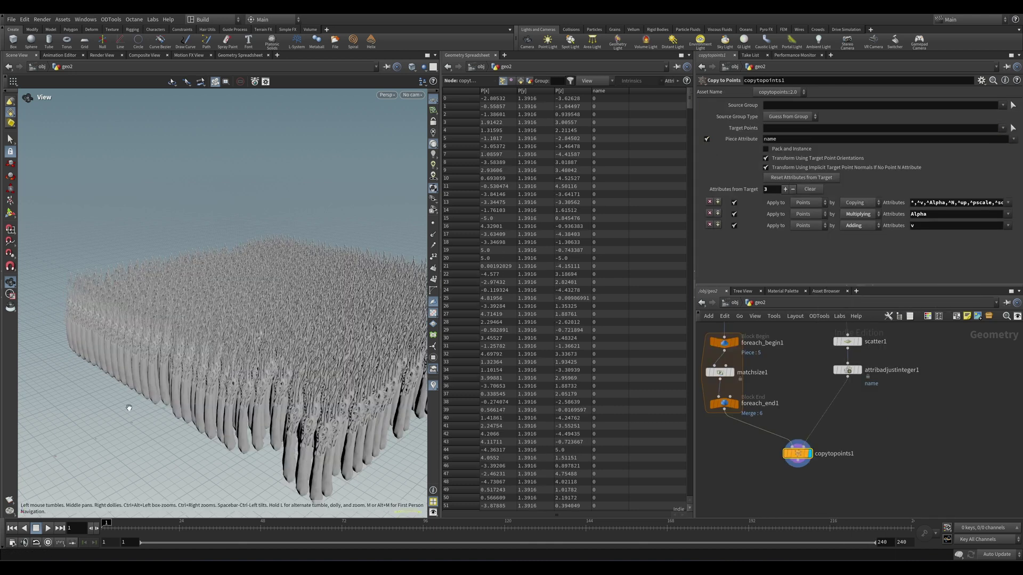
right_drag(128, 409, 306, 327)
Step: Set the name value to 3, then switch the pattern type to Random per point
click(848, 370)
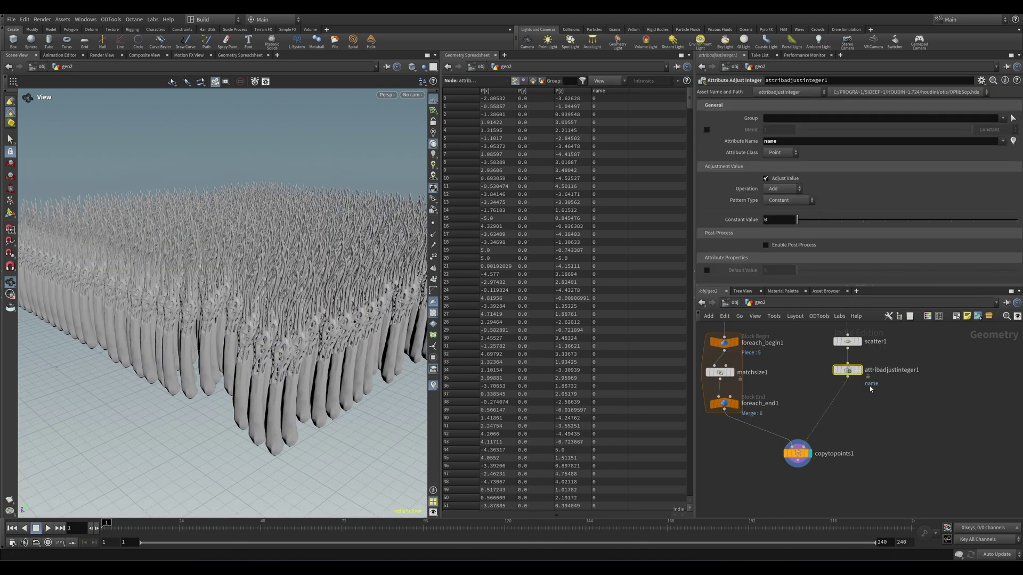
mouse_move(820, 225)
mouse_down()
mouse_move(927, 227)
mouse_move(819, 224)
mouse_up()
click(797, 200)
click(783, 211)
drag(213, 373, 277, 341)
Step: Go into geo1 and add an Attribute Delete after transform1
key(u)
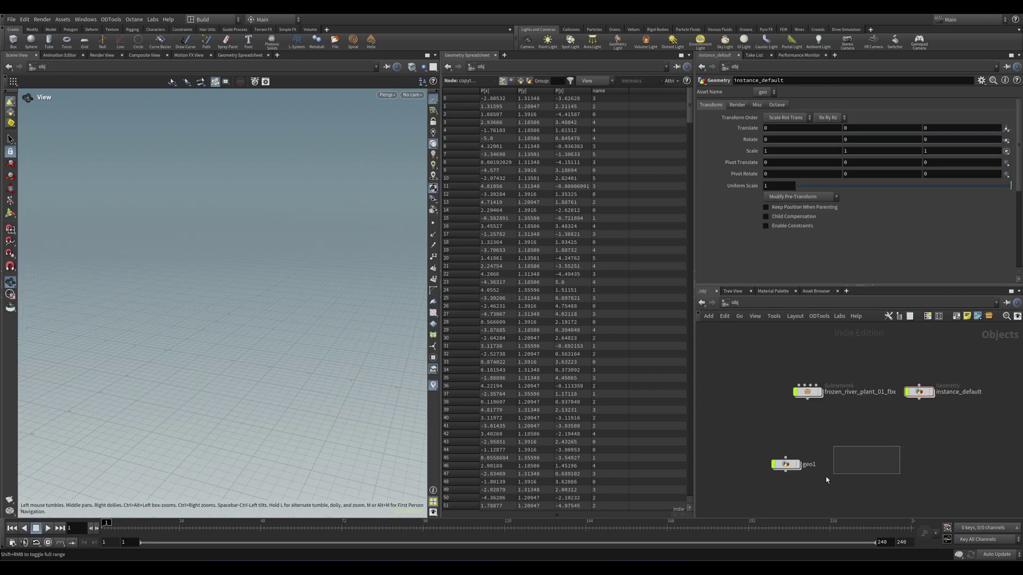
click(793, 465)
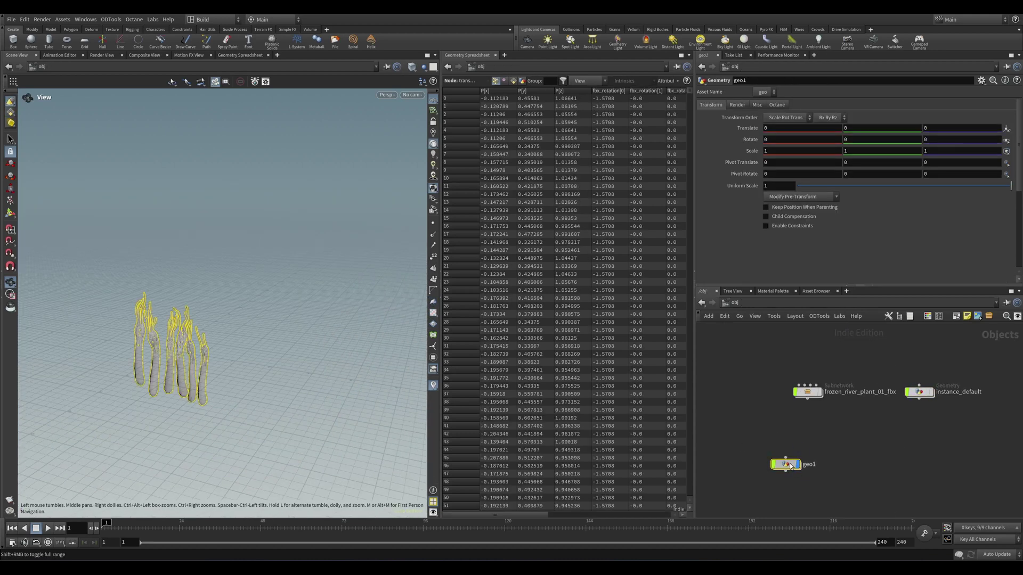
double_click(791, 466)
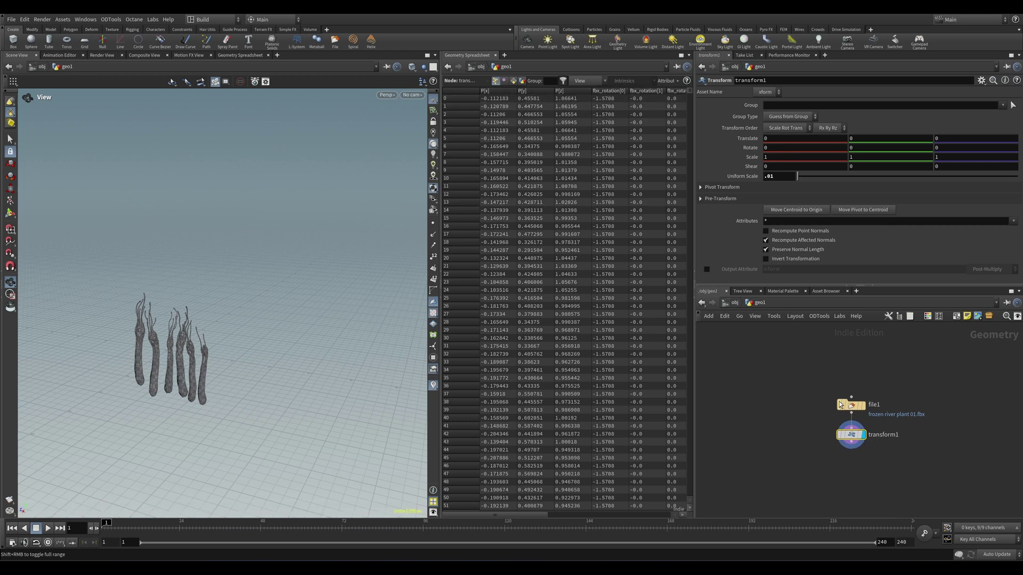
click(851, 447)
key(Tab)
text(attd)
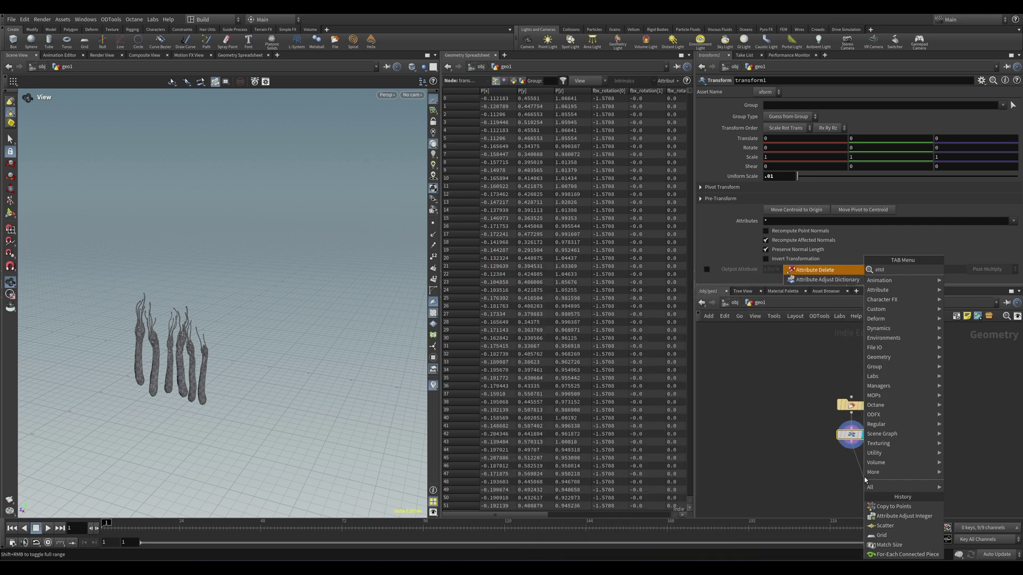
key(Return)
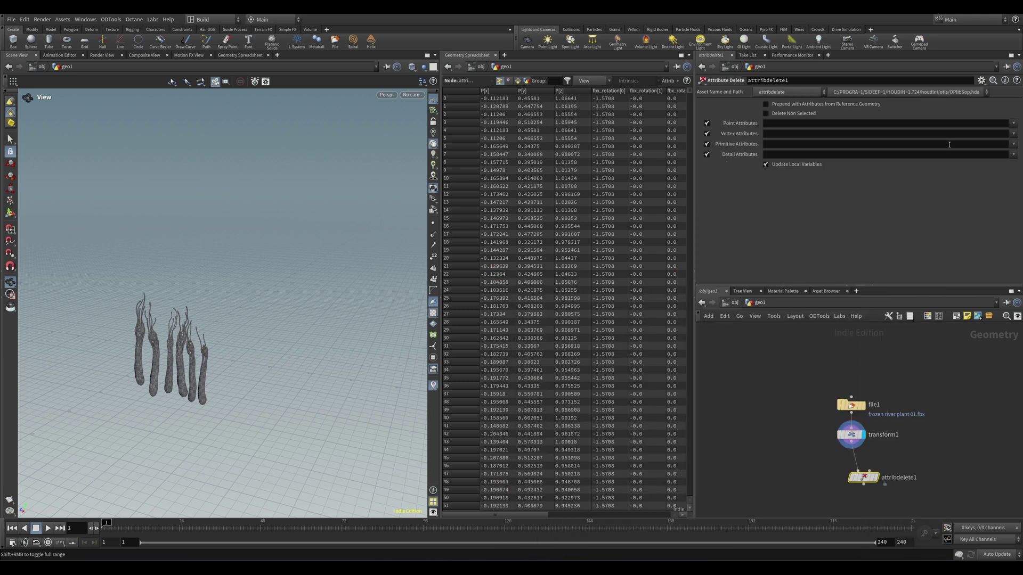
Step: Set attribdelete1 to remove the fbx_* point attributes and display its output
click(1014, 124)
click(994, 143)
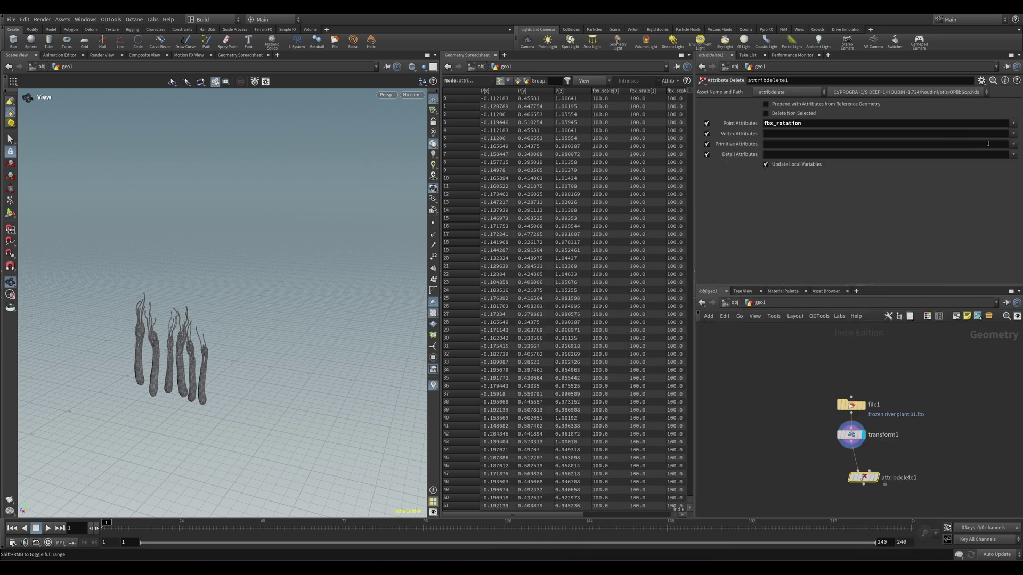
drag(778, 123, 851, 122)
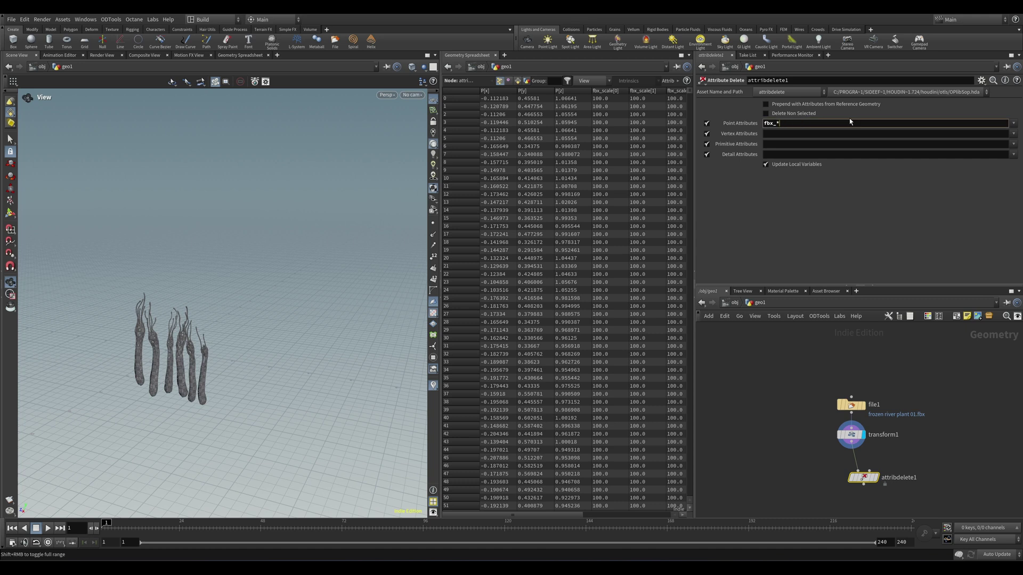
key(Return)
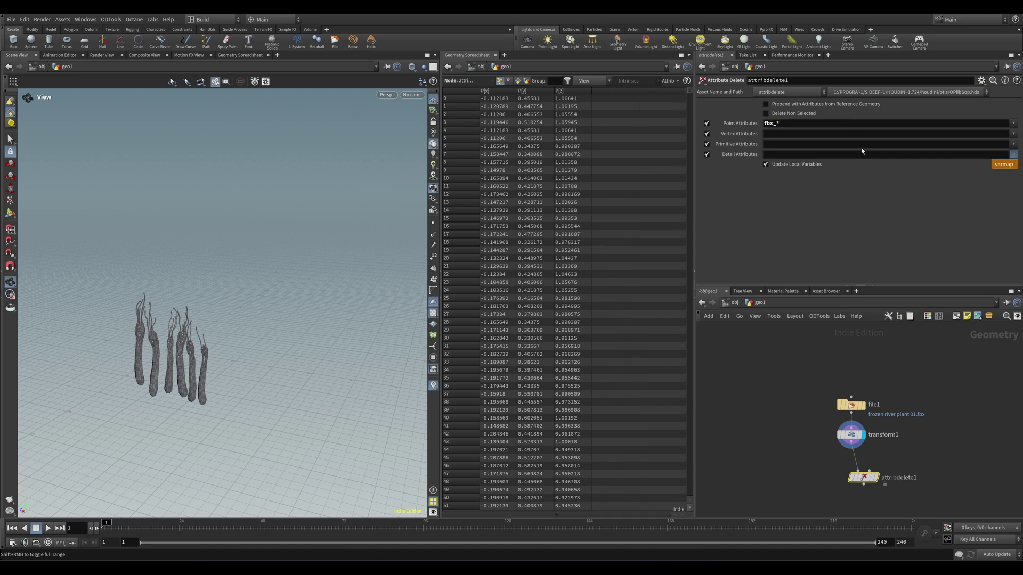
middle_drag(747, 413, 734, 378)
click(860, 446)
drag(848, 447, 831, 437)
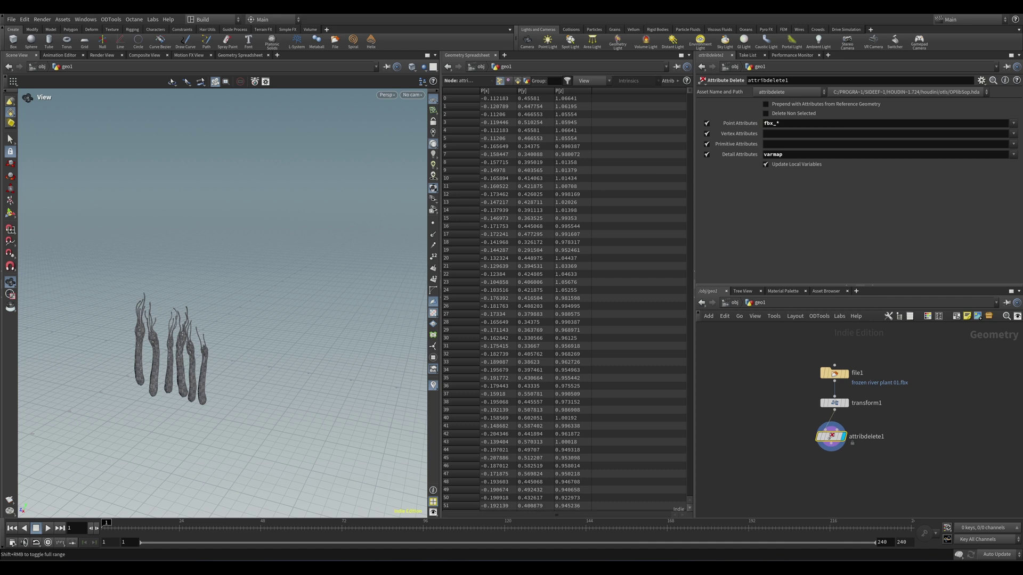
key(Tab)
text(forea)
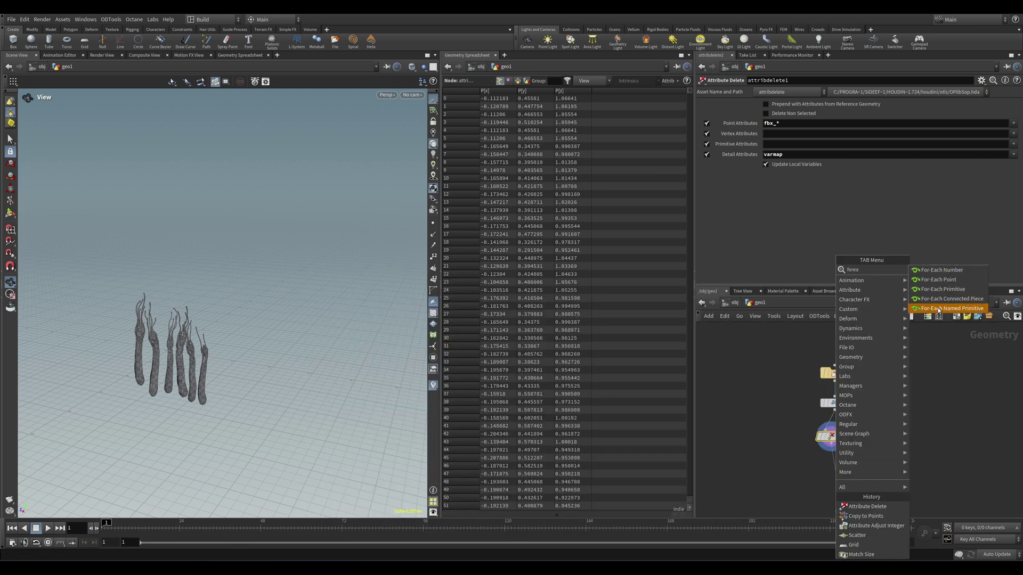
Step: Add a For-Each Named Primitive loop and set its matchsize1 Justify Y to Min
click(939, 309)
click(815, 408)
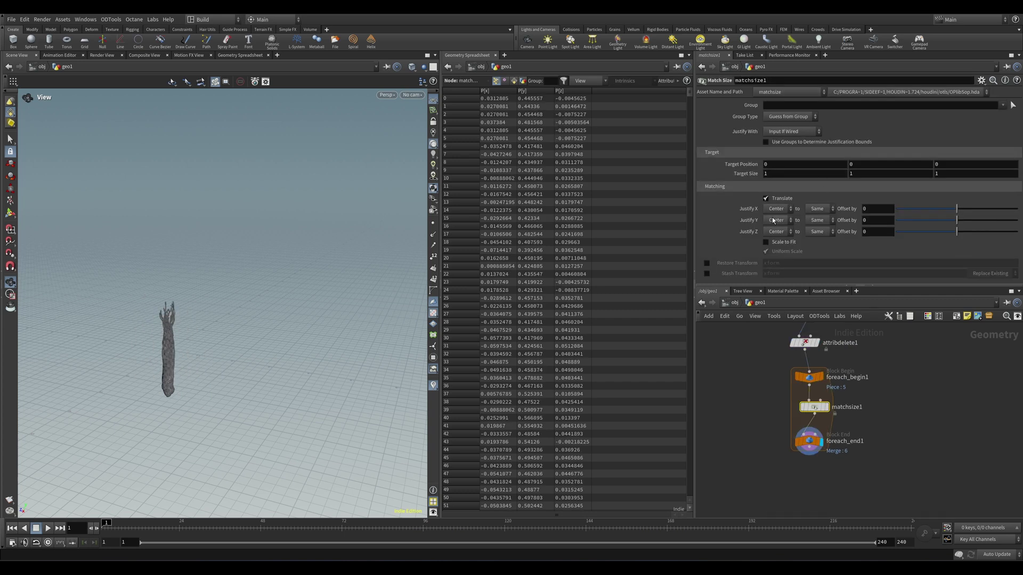
click(772, 240)
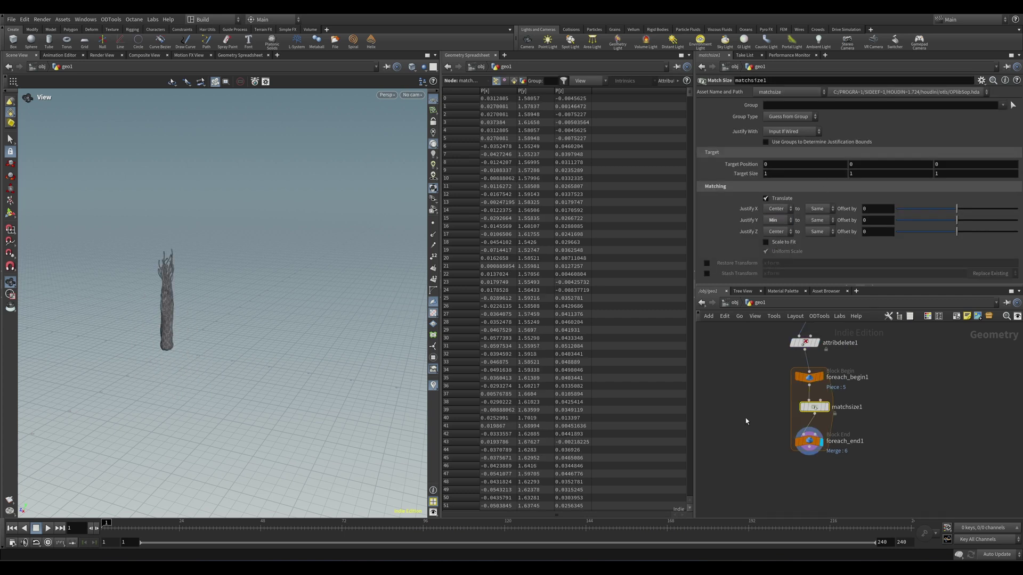
middle_drag(746, 418, 746, 401)
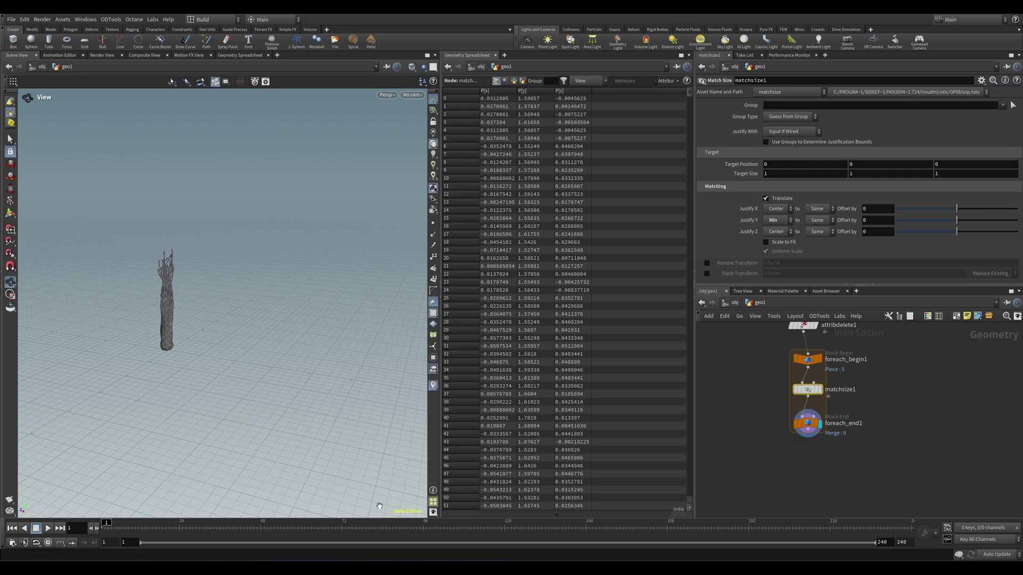
middle_drag(765, 386, 763, 433)
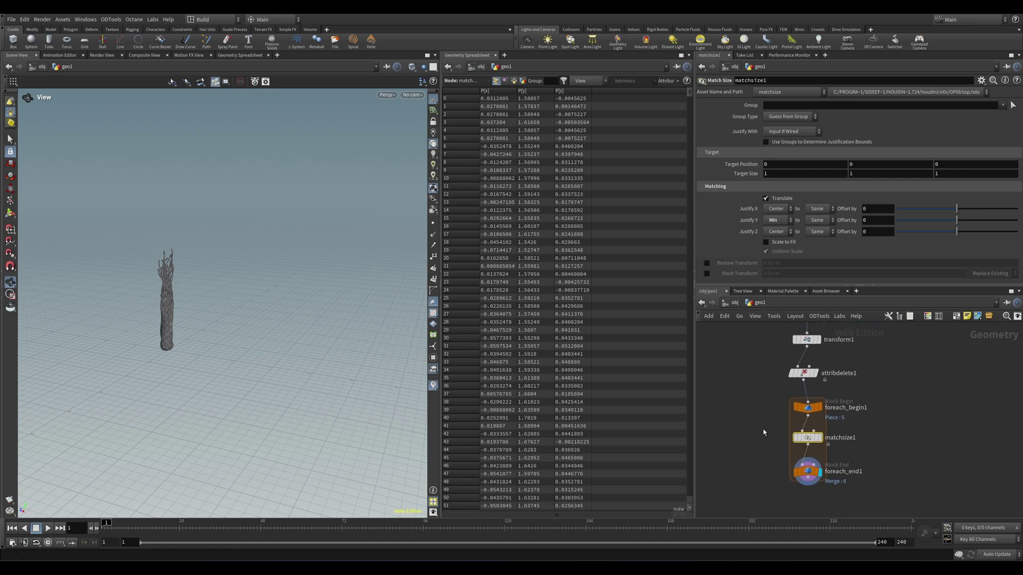
Step: Show primitives in the spreadsheet, widen the name column to inspect names, and lower foreach_end1
click(515, 81)
drag(516, 90, 621, 91)
click(535, 98)
click(528, 298)
click(519, 394)
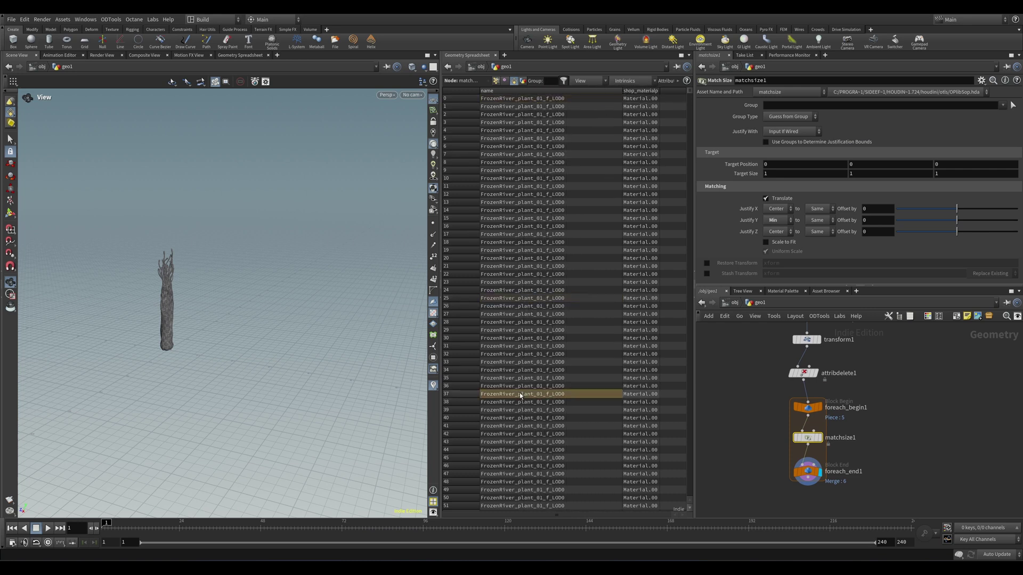
click(536, 440)
click(532, 290)
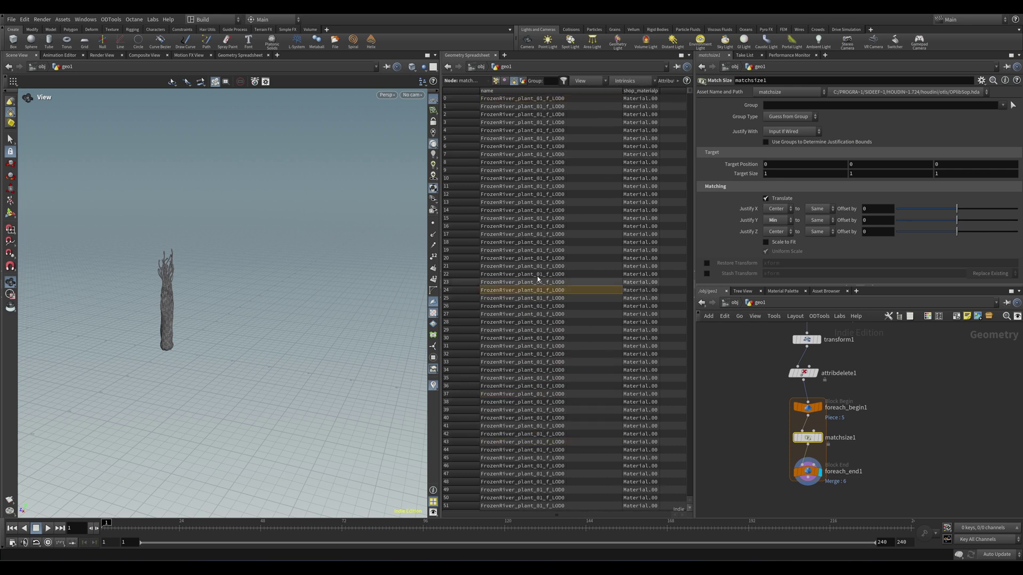
click(539, 185)
middle_drag(734, 418, 744, 373)
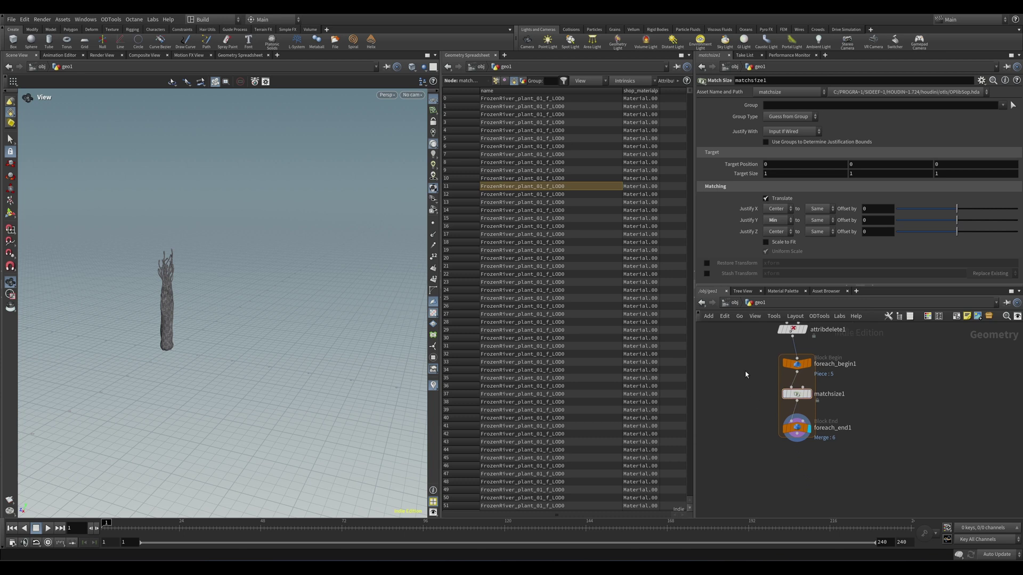
drag(798, 434, 797, 466)
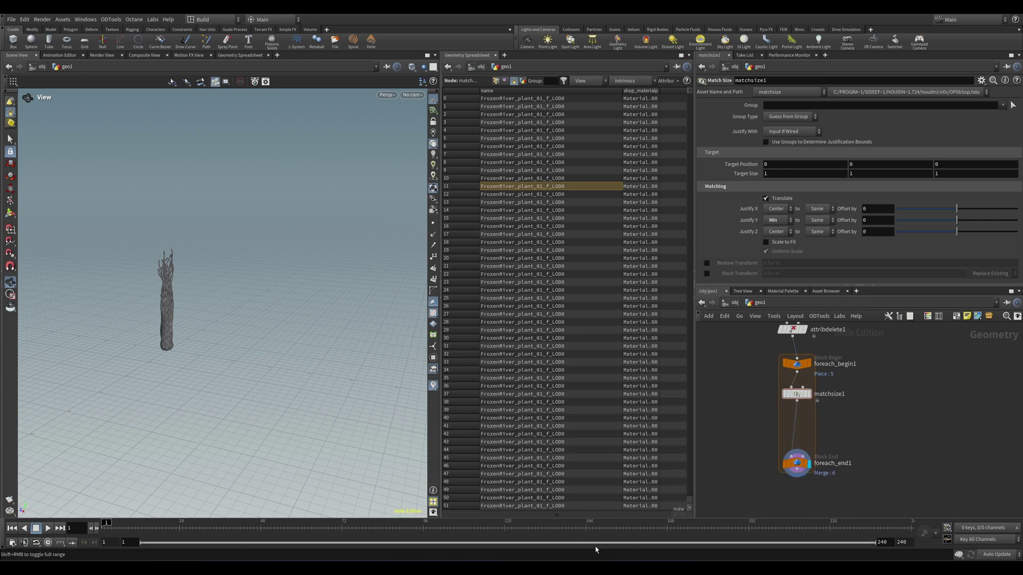
Step: Insert an Attribute Delete into the loop and create the loop's meta import node
key(Tab)
text(attd)
key(Return)
click(801, 426)
click(955, 166)
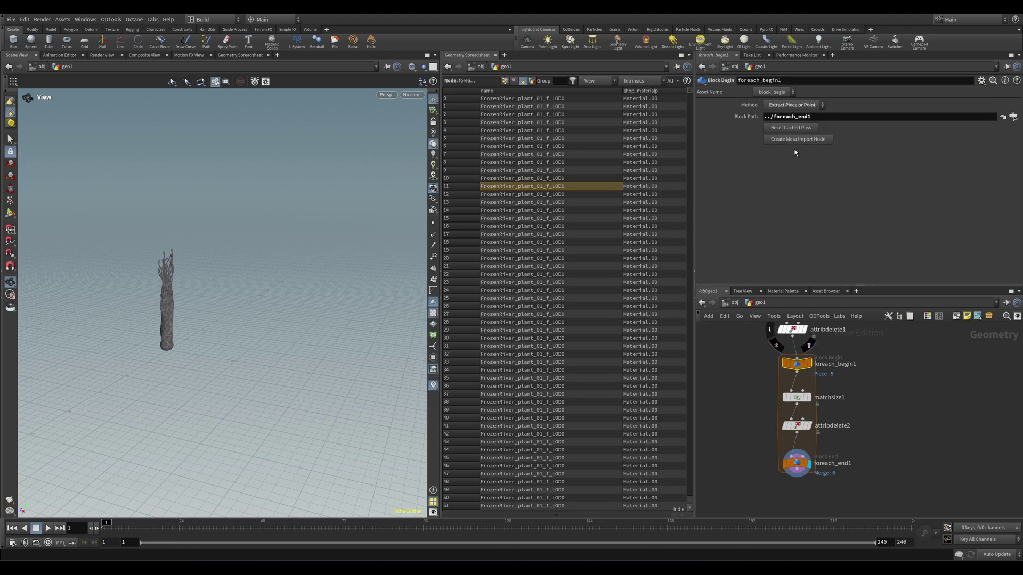
click(790, 140)
Step: Add a Primitive Wrangle fed by the metadata, writing i@name = detail(1,"iteration",0)
click(783, 433)
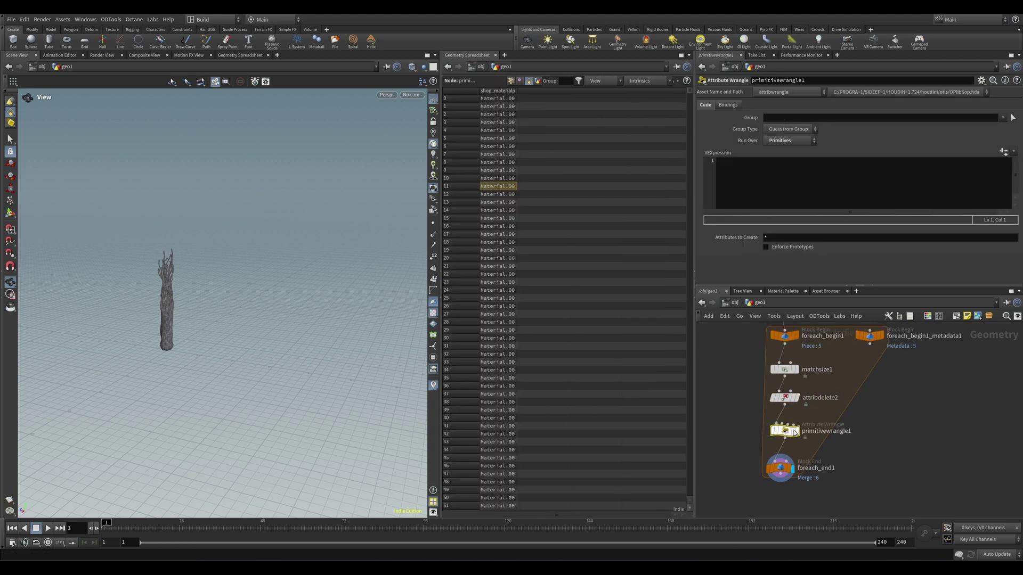
drag(871, 345, 792, 423)
click(742, 195)
text(i@name = detail())
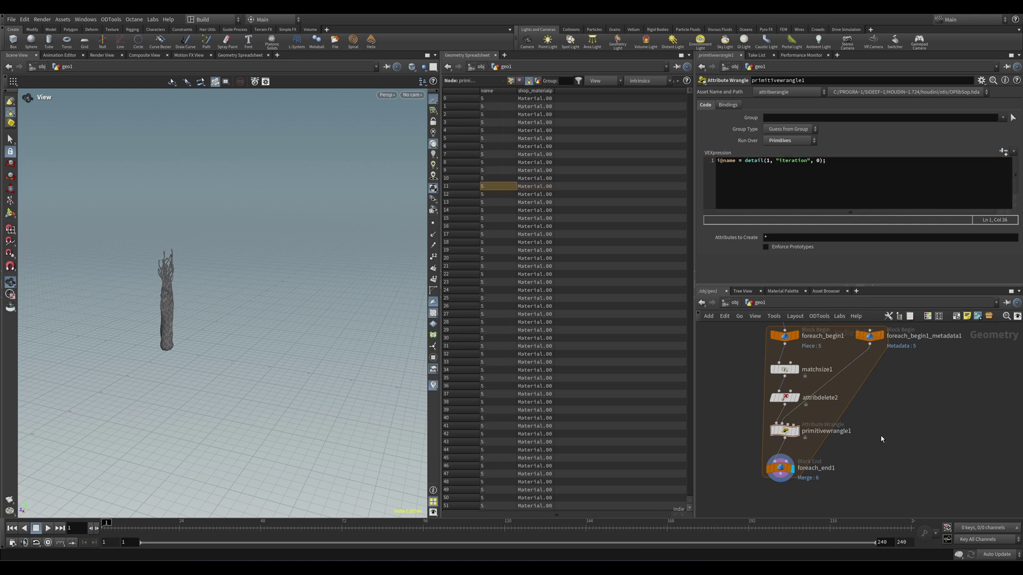
scroll(865, 430, down, 1)
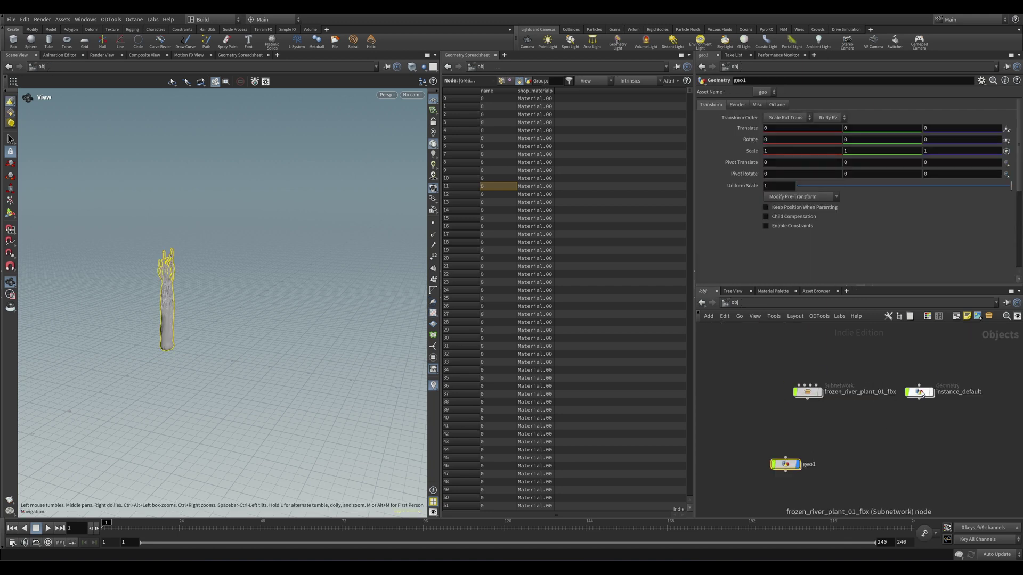
Step: Copy grid1, scatter1 and attribadjustinteger1 from instance_default into geo1 and display the copy-to-points forest
click(916, 395)
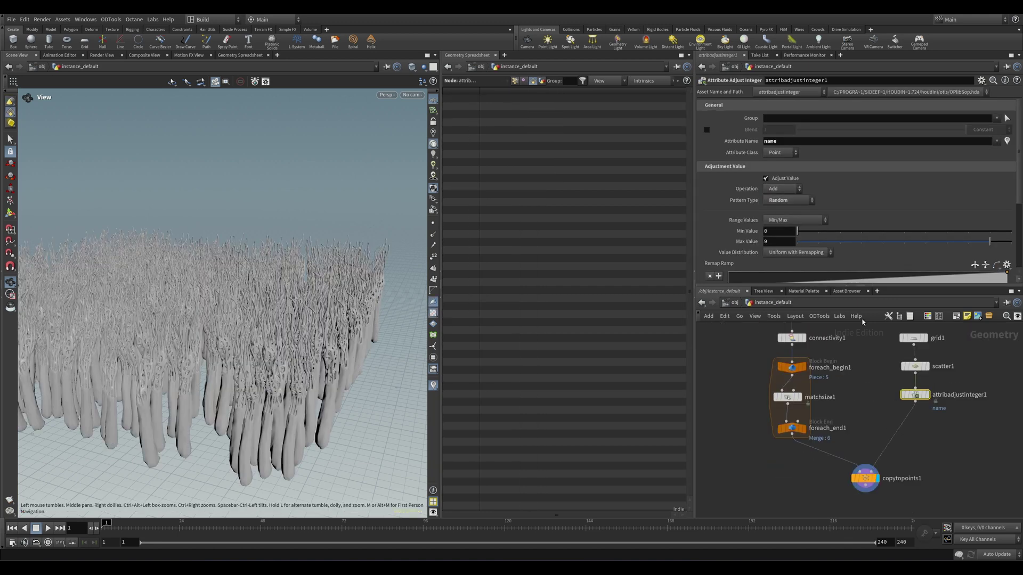
drag(870, 325, 977, 428)
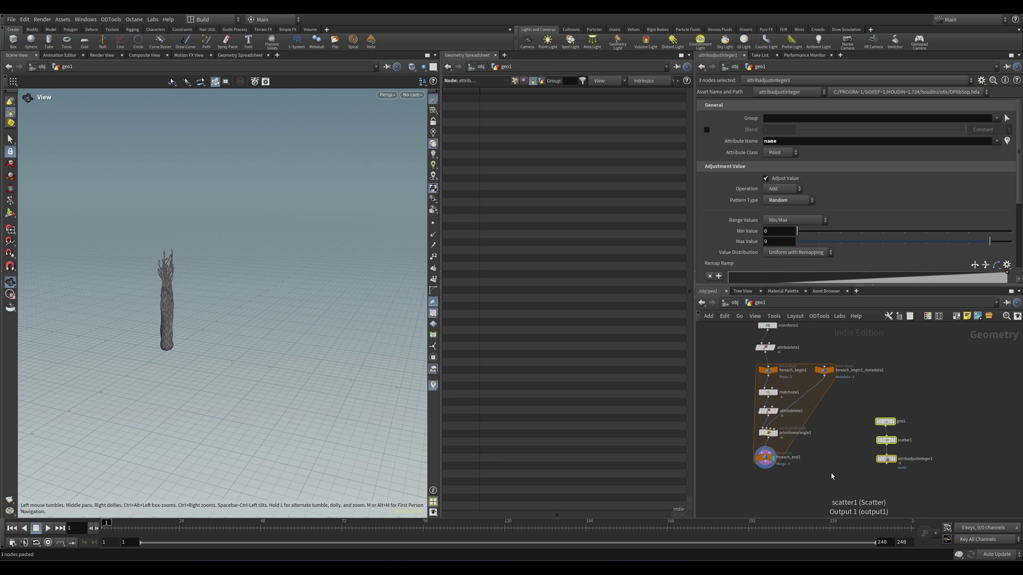
click(863, 456)
click(863, 456)
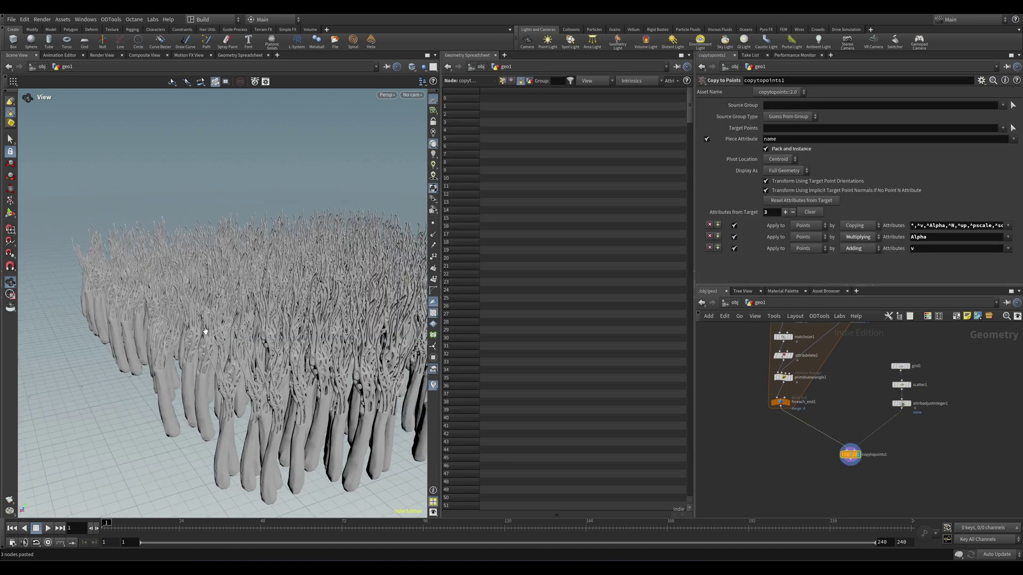
scroll(246, 324, down, 5)
drag(239, 326, 266, 330)
Step: Adjust the Max Value of the random name attribute
click(901, 403)
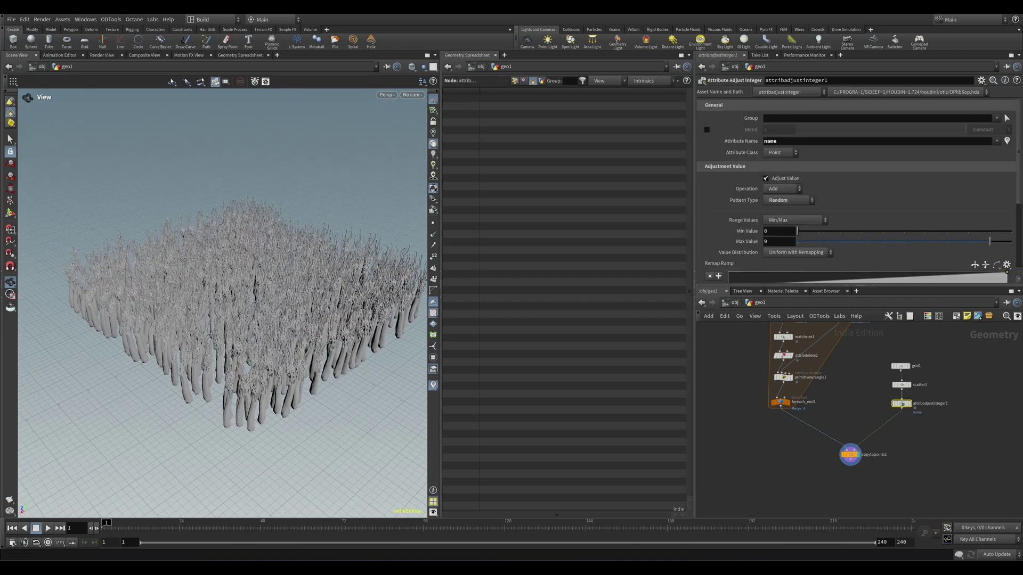
drag(968, 244, 933, 244)
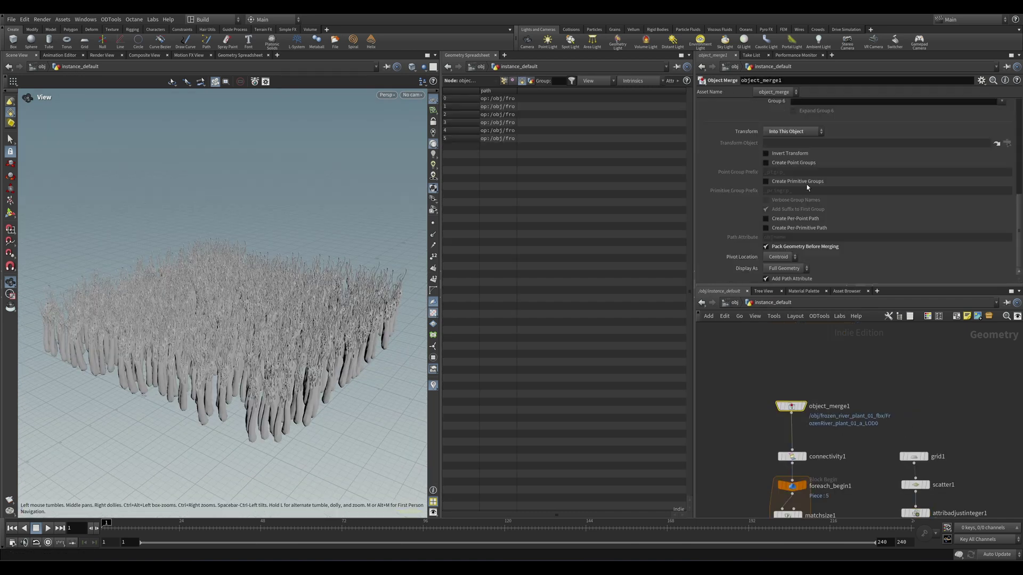
scroll(887, 187, up, 8)
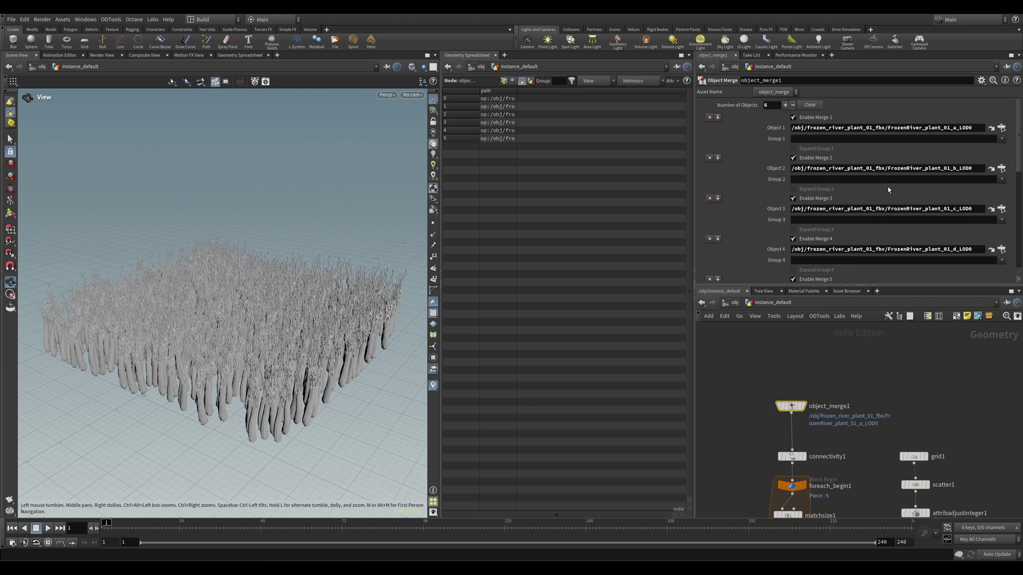
scroll(888, 188, down, 6)
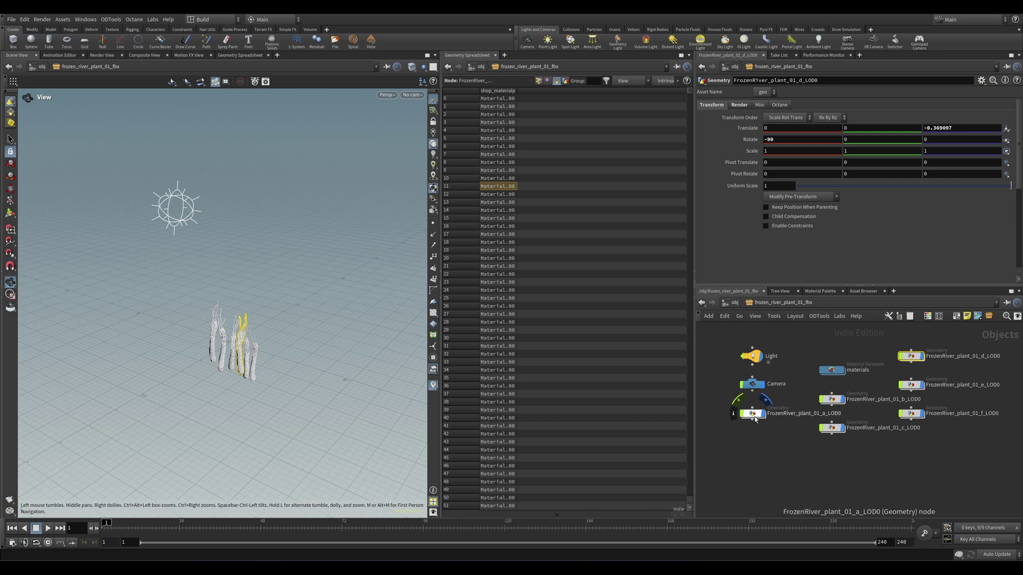
Step: Raise the noise amplitude of FrozenRiver_plant_01_a_LOD0 to about 1.03 and check the forest
double_click(752, 418)
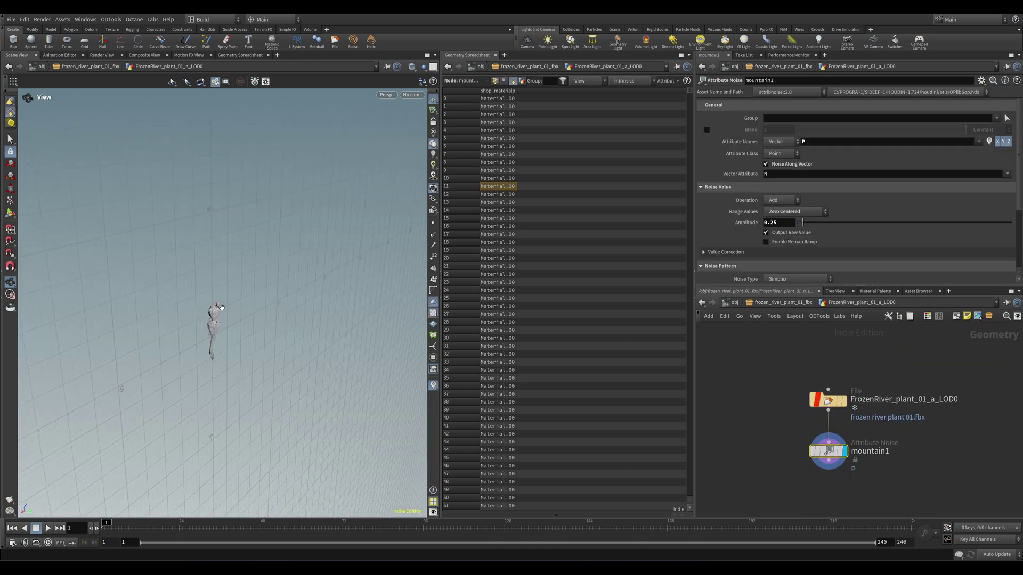
key(f)
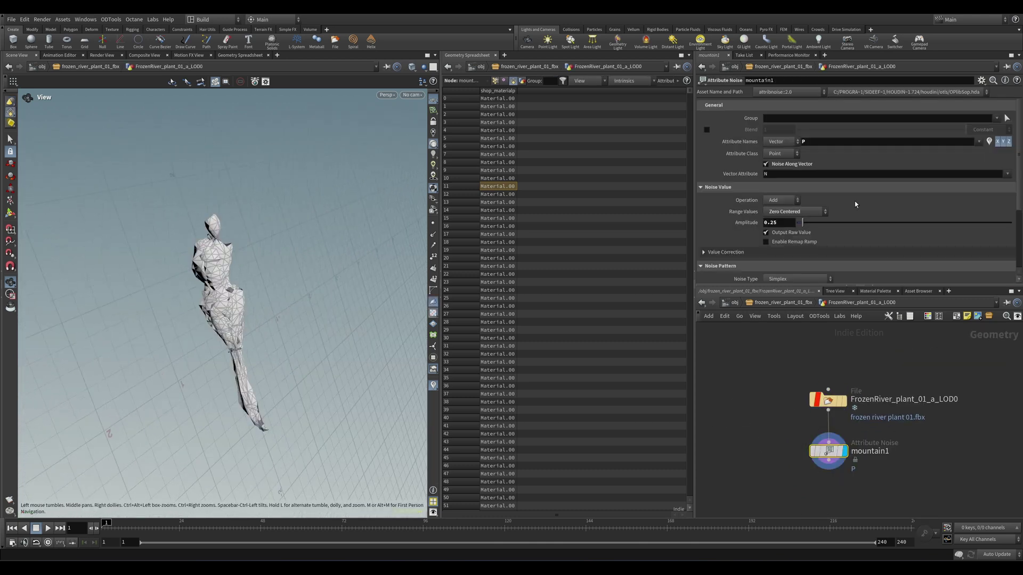
drag(797, 224, 819, 223)
key(u)
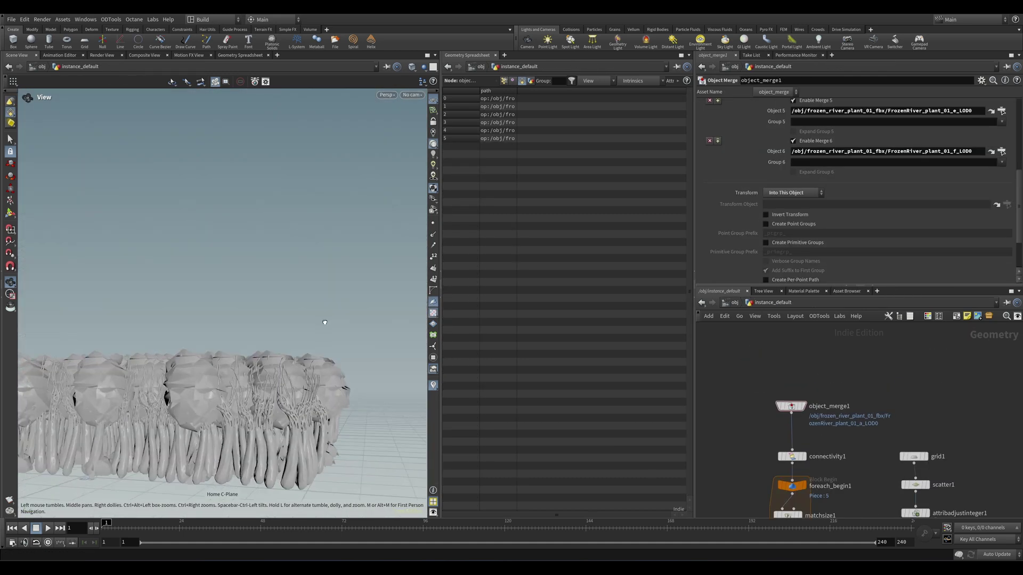
drag(325, 323, 367, 316)
middle_drag(873, 477, 866, 440)
key(u)
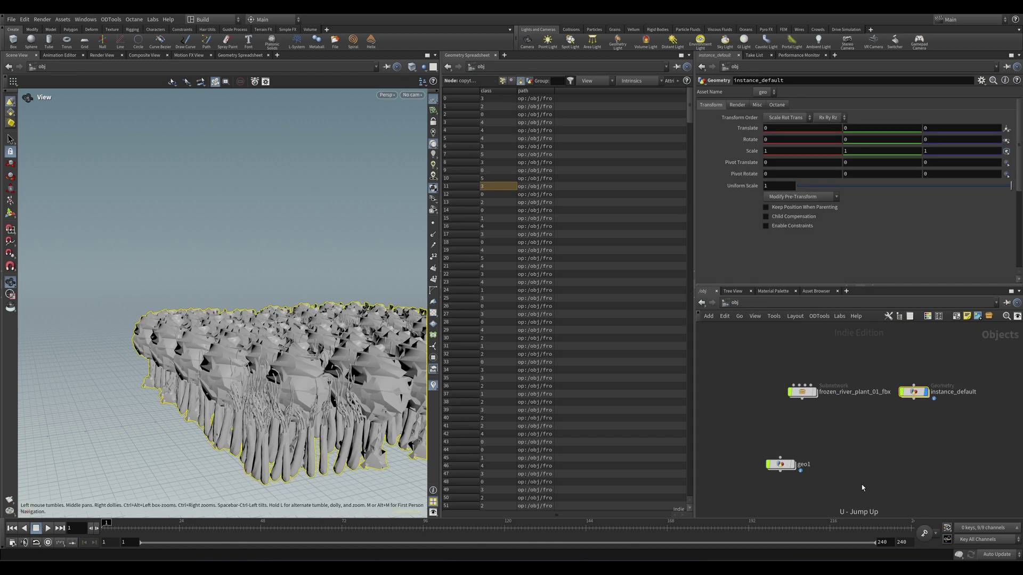
Step: Lay out the six shaders in frozen_river_plant_01_fbx's materials network as a grid
double_click(787, 392)
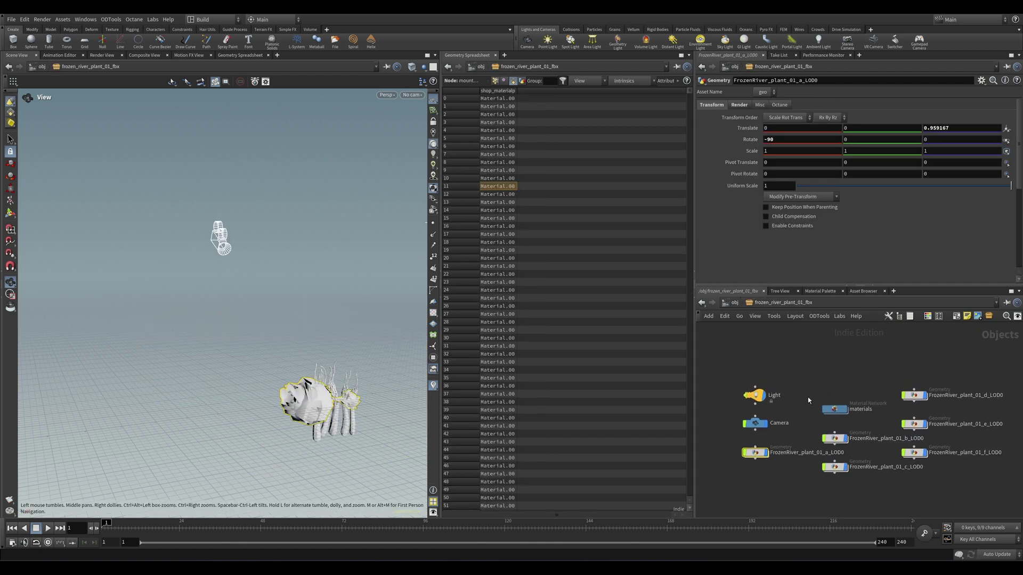
click(835, 410)
double_click(841, 420)
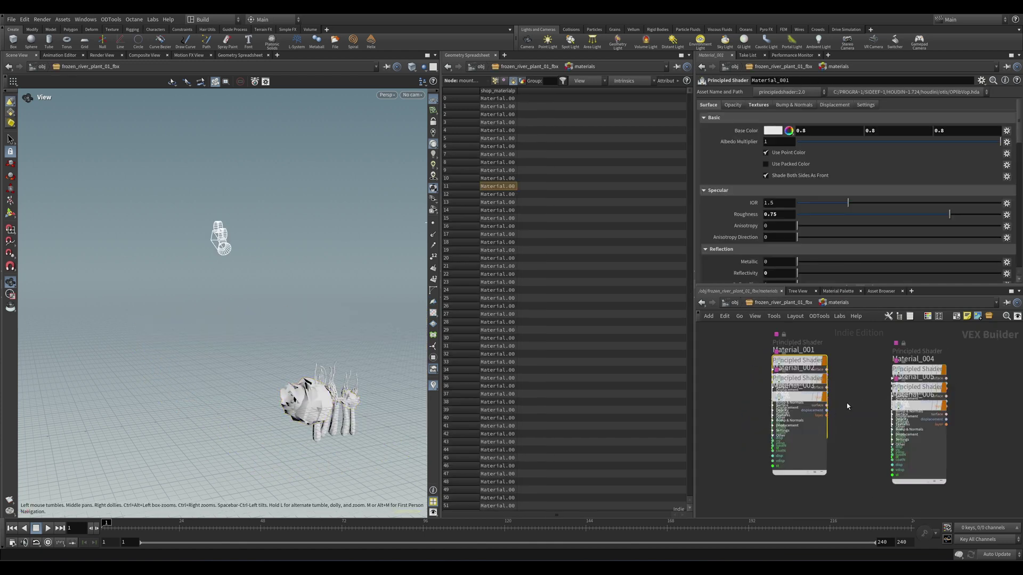
key(l)
scroll(854, 406, down, 5)
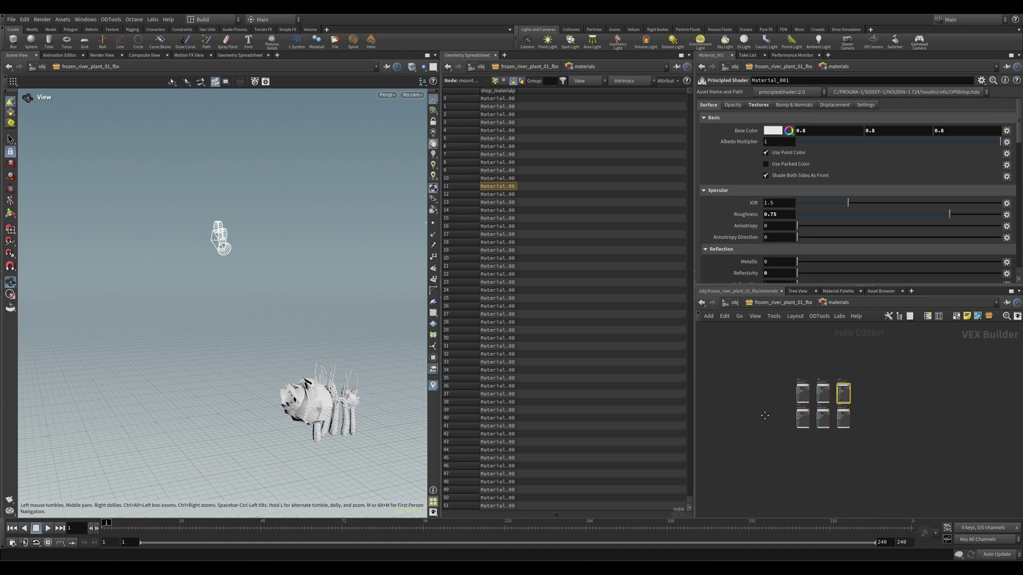
scroll(806, 405, up, 3)
middle_drag(807, 405, 742, 424)
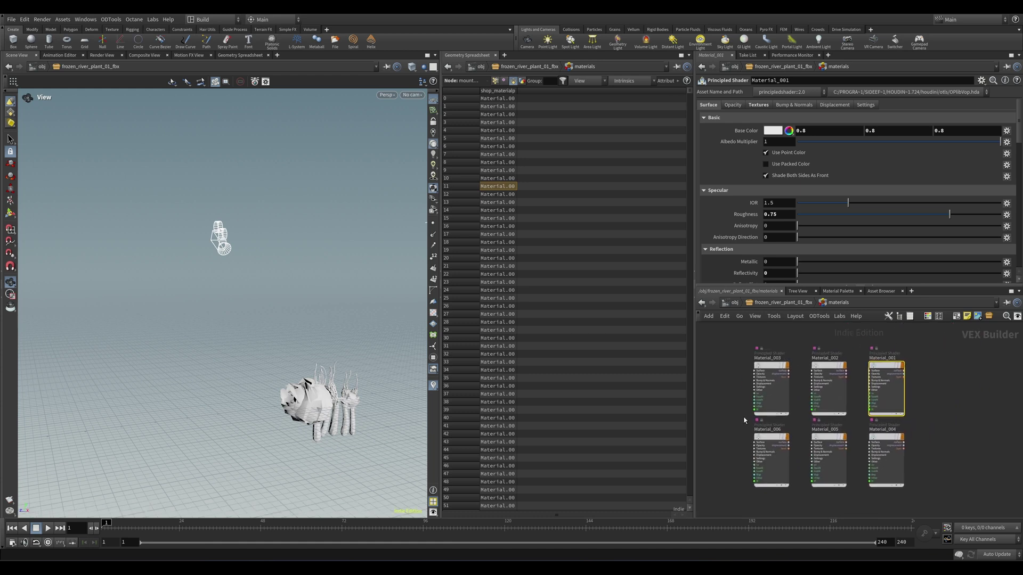
Step: Return to the plant subnetwork level and briefly inspect the camera's transform
key(u)
click(755, 423)
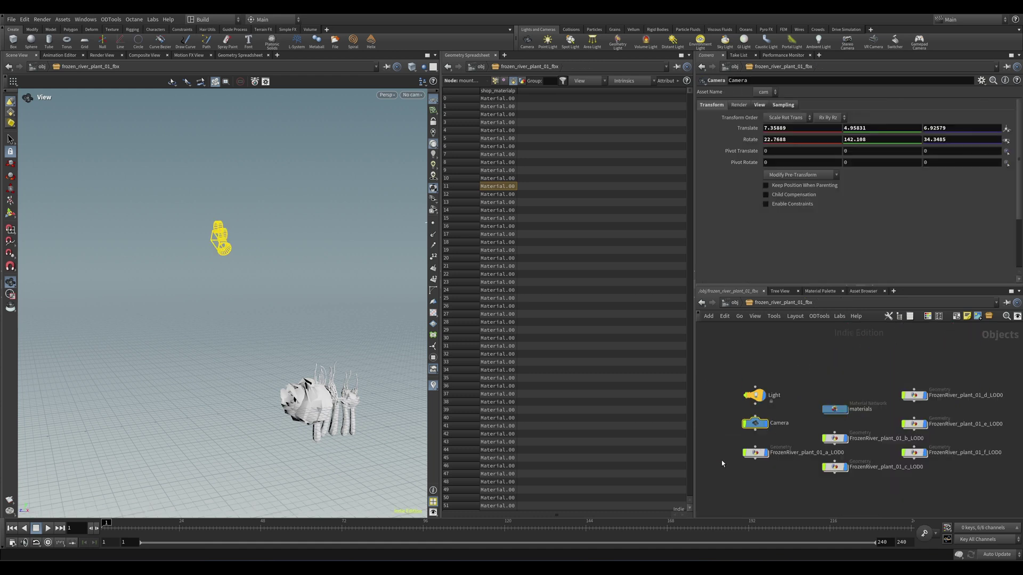
click(729, 388)
key(u)
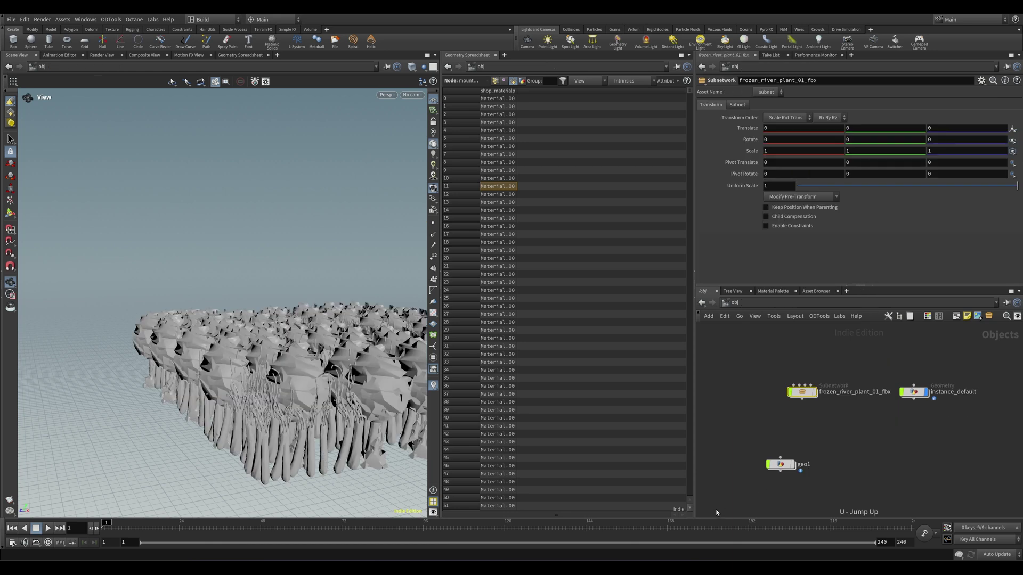